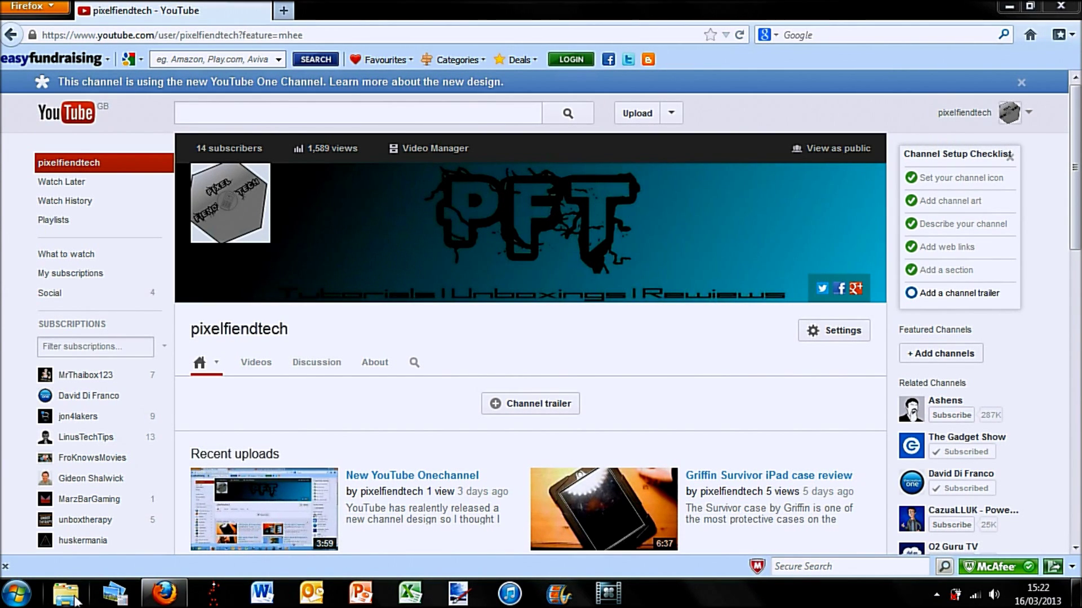
- Open YouTube_One_Channel_Template from the Downloads folder in GIMP with Edit with GIMP
click(76, 597)
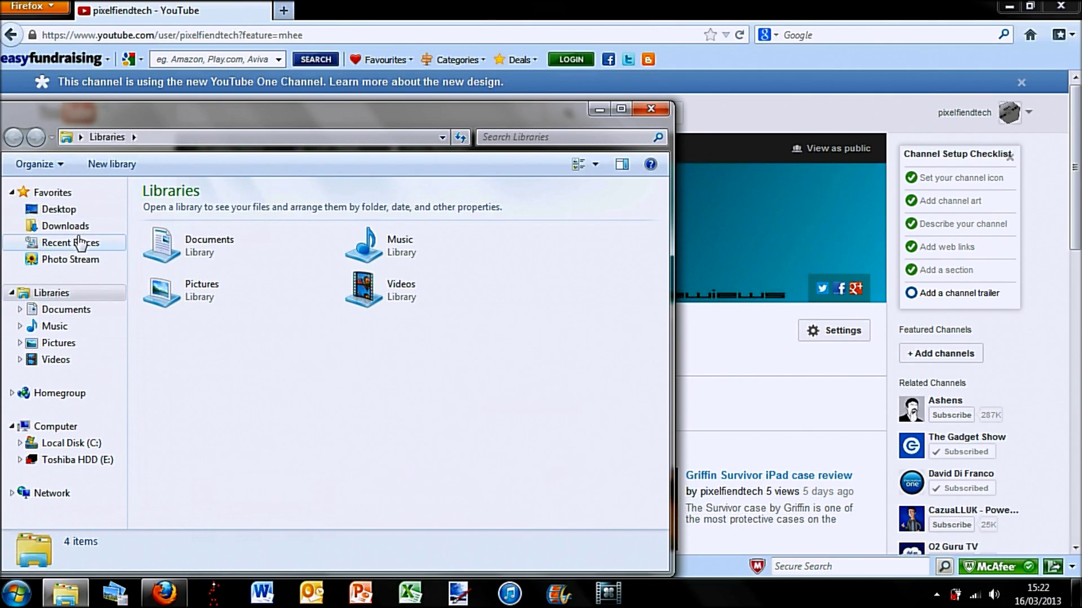
click(85, 226)
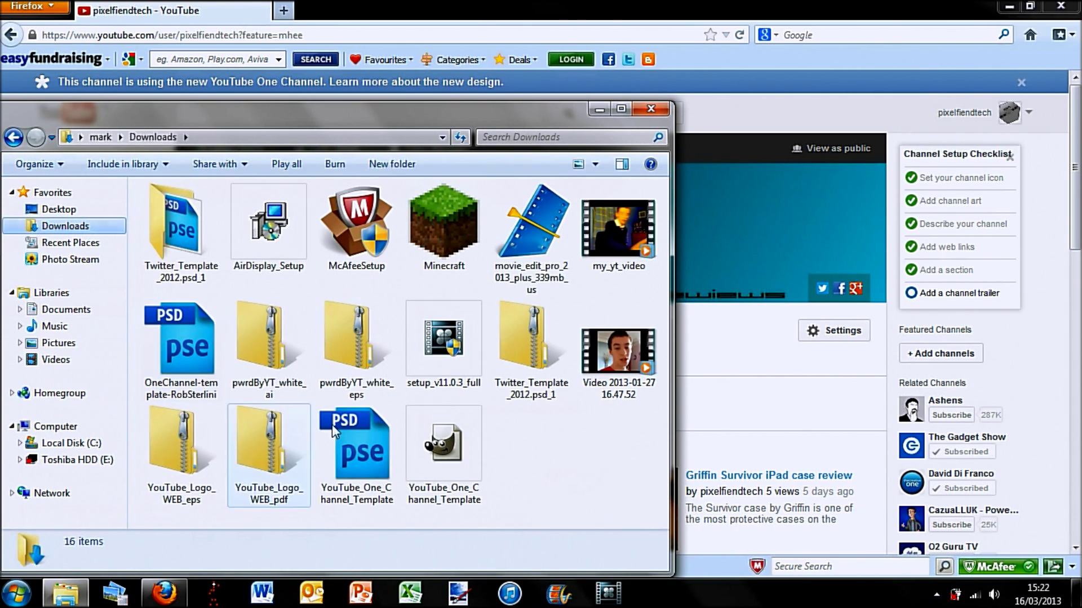
double_click(368, 456)
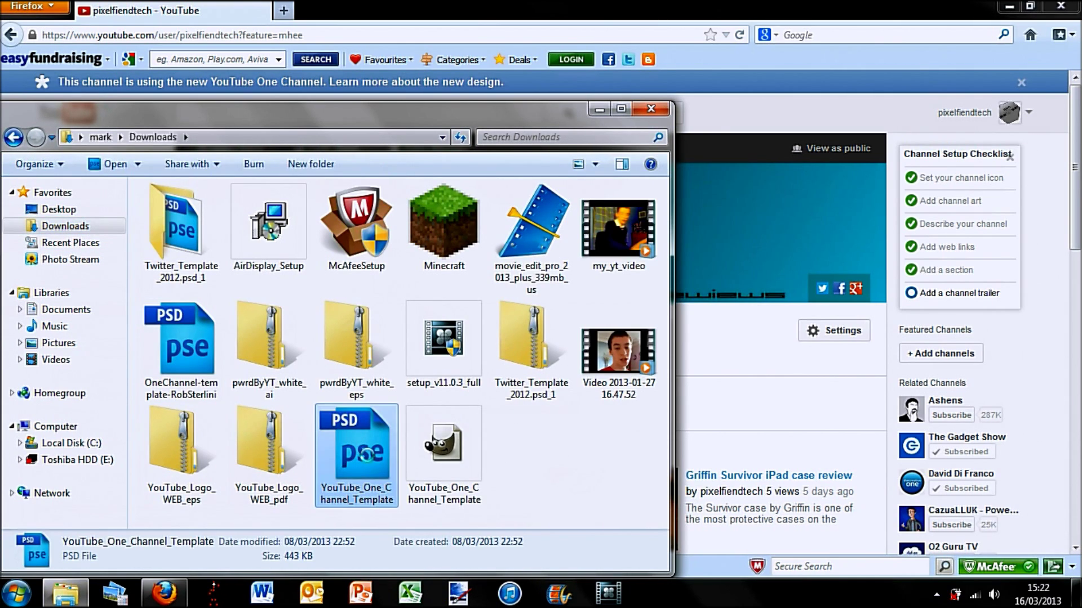
right_click(367, 455)
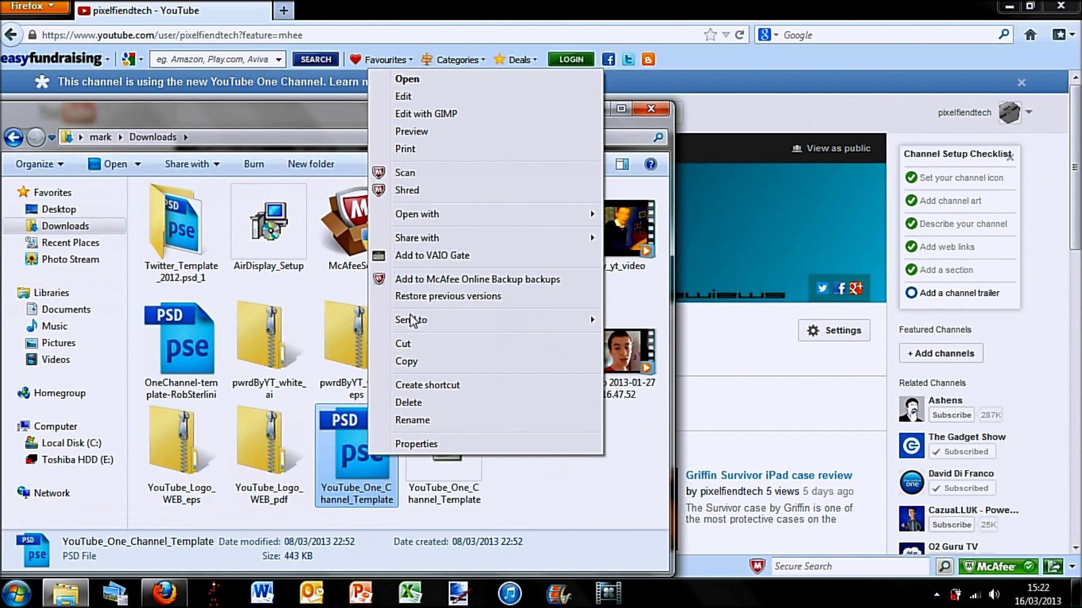
click(482, 114)
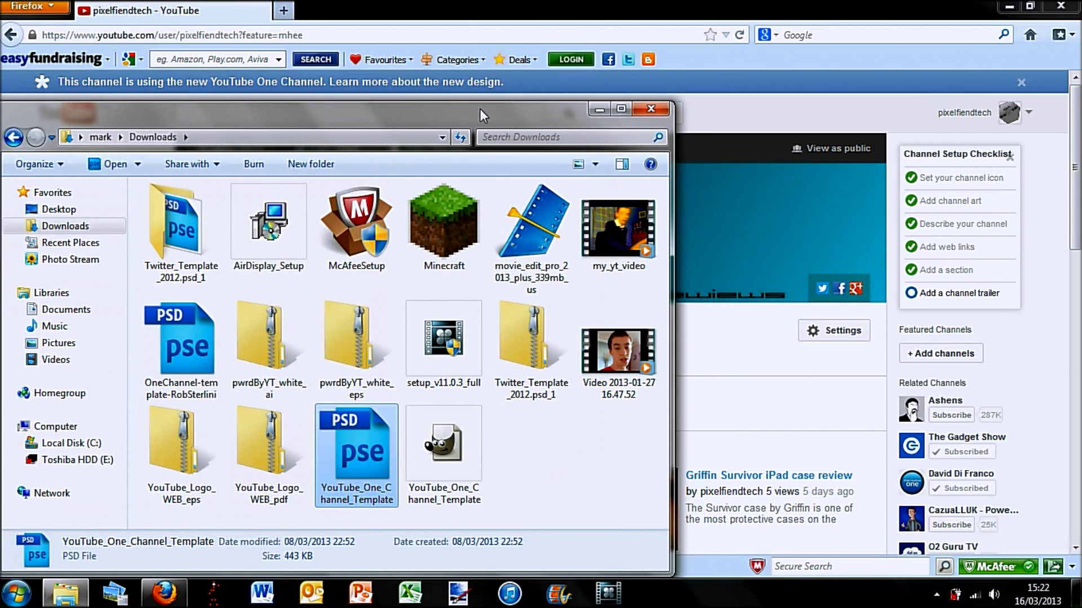
click(604, 107)
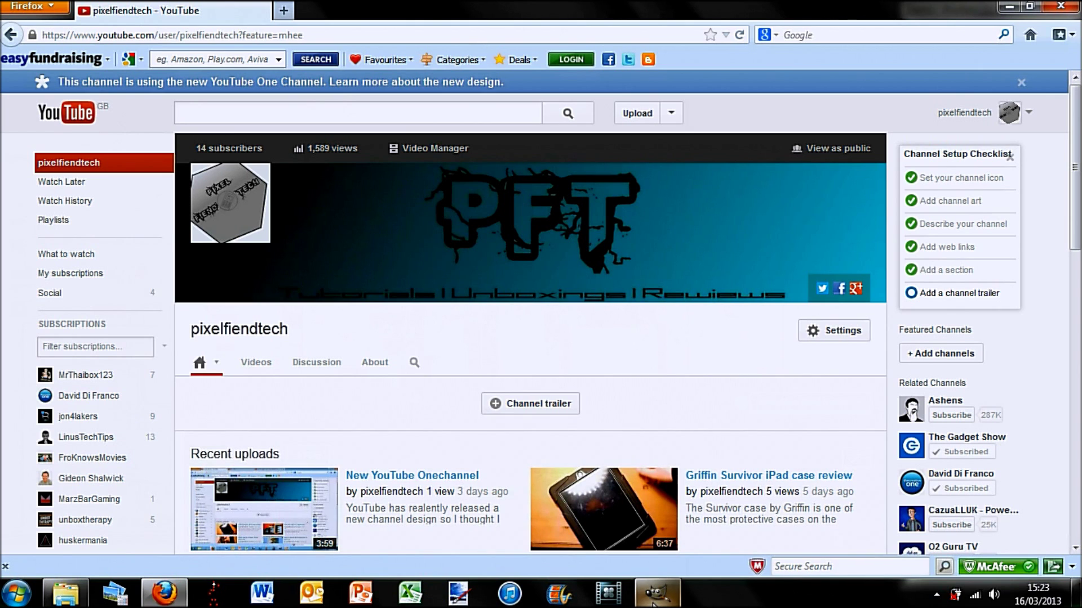
- Maximize the GIMP template window and make the Desktop Min + Mobile 1280x350 layer active
mouse_move(653, 598)
click(614, 572)
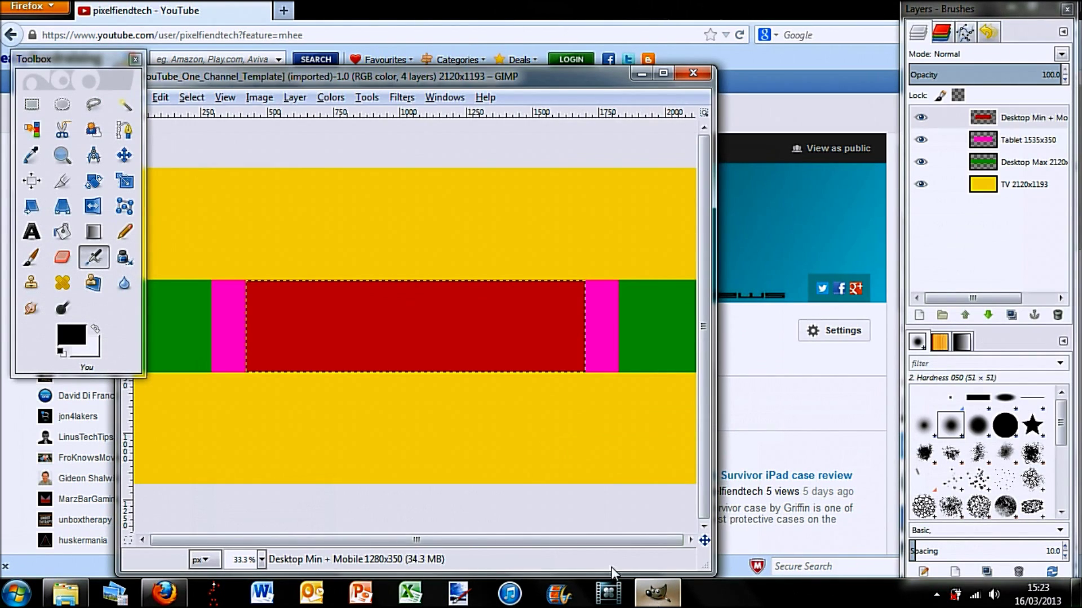
double_click(468, 77)
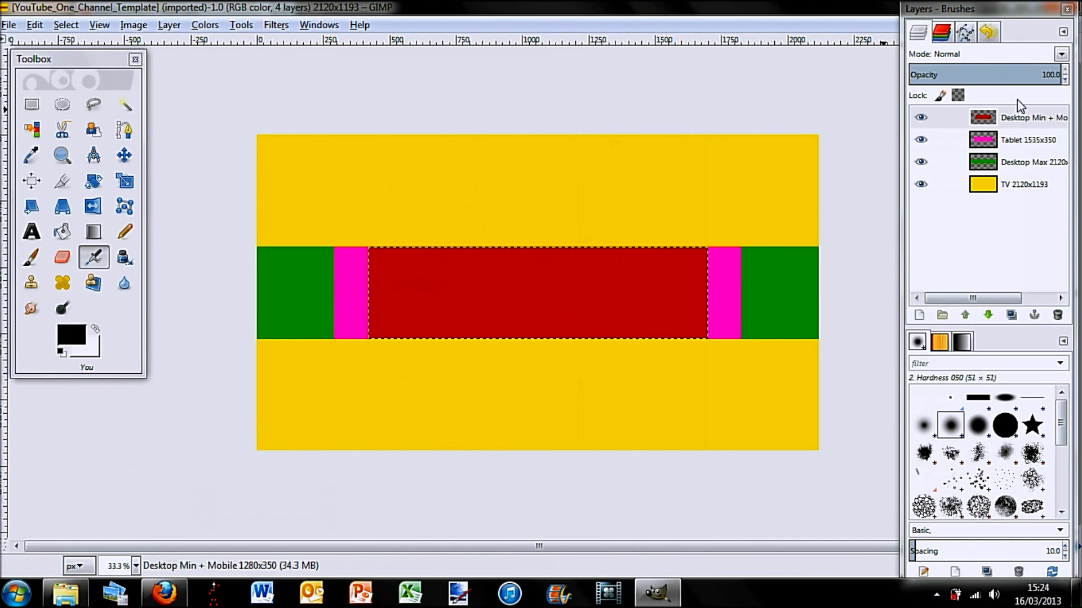
click(1014, 117)
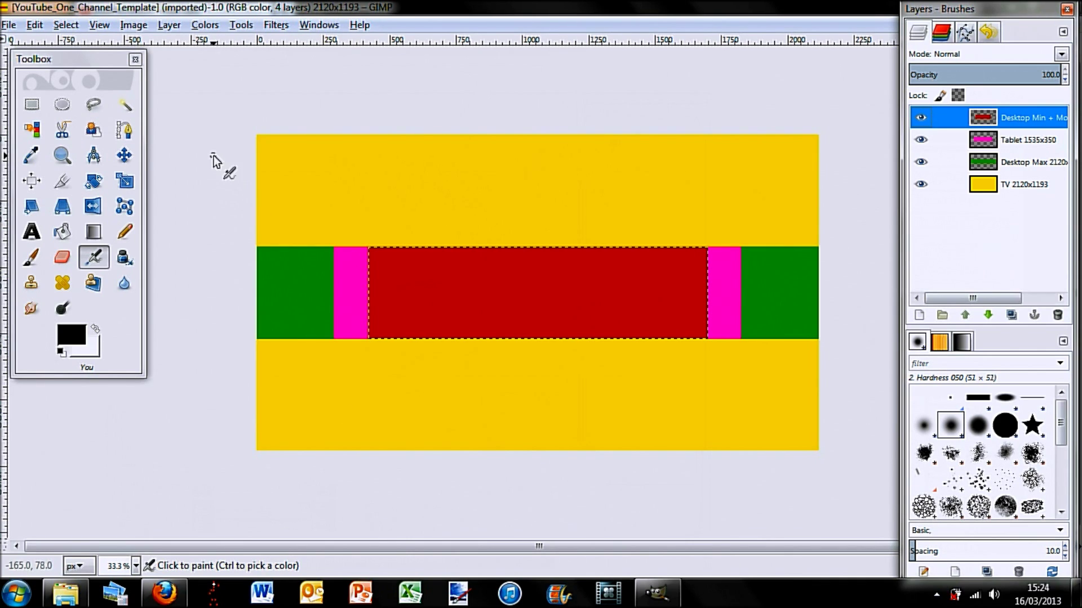
- Add a new transparent layer named Layer at the top of the stack
click(169, 25)
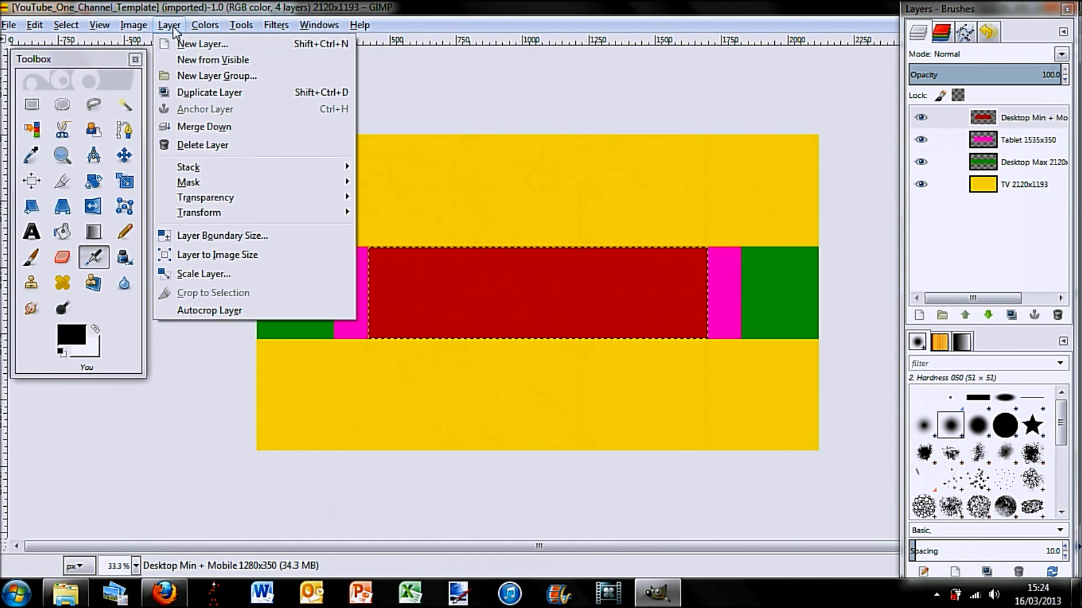
click(204, 44)
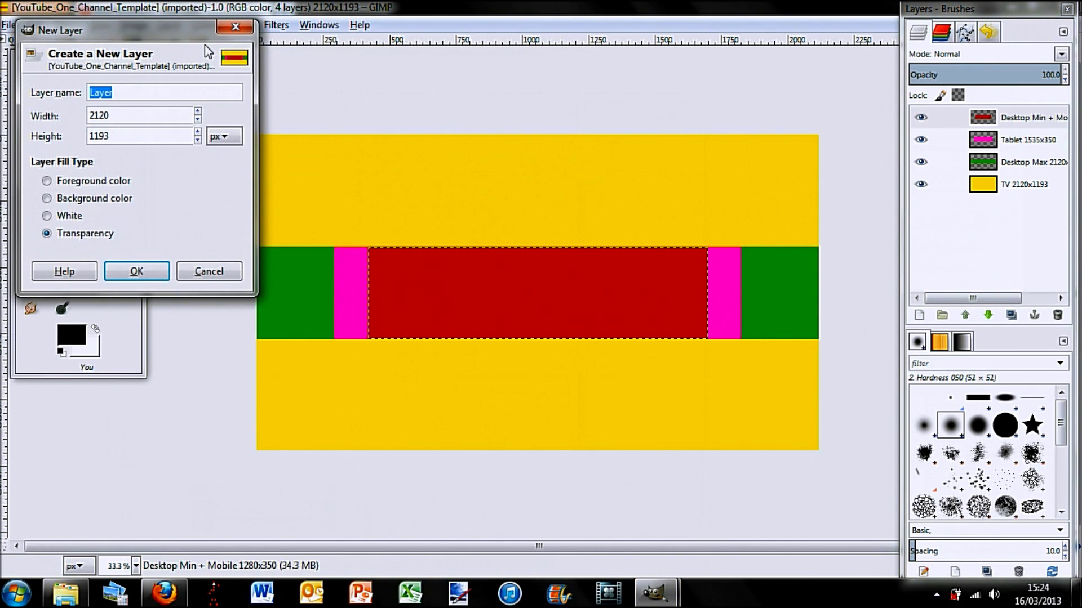
click(149, 268)
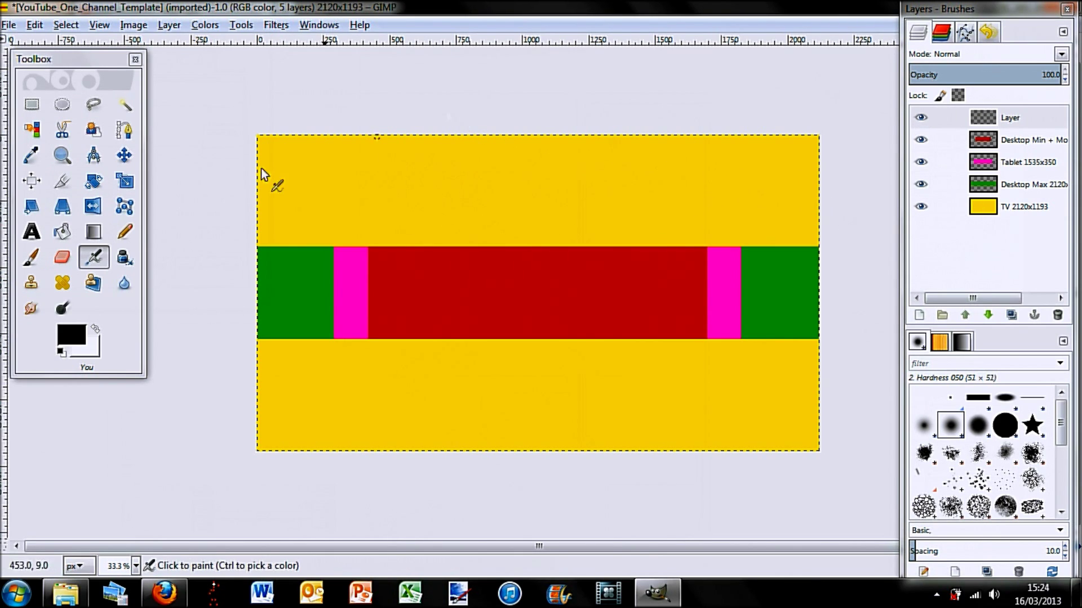
- Set the background colour to orange-red ea3a0a using hue 13
click(97, 352)
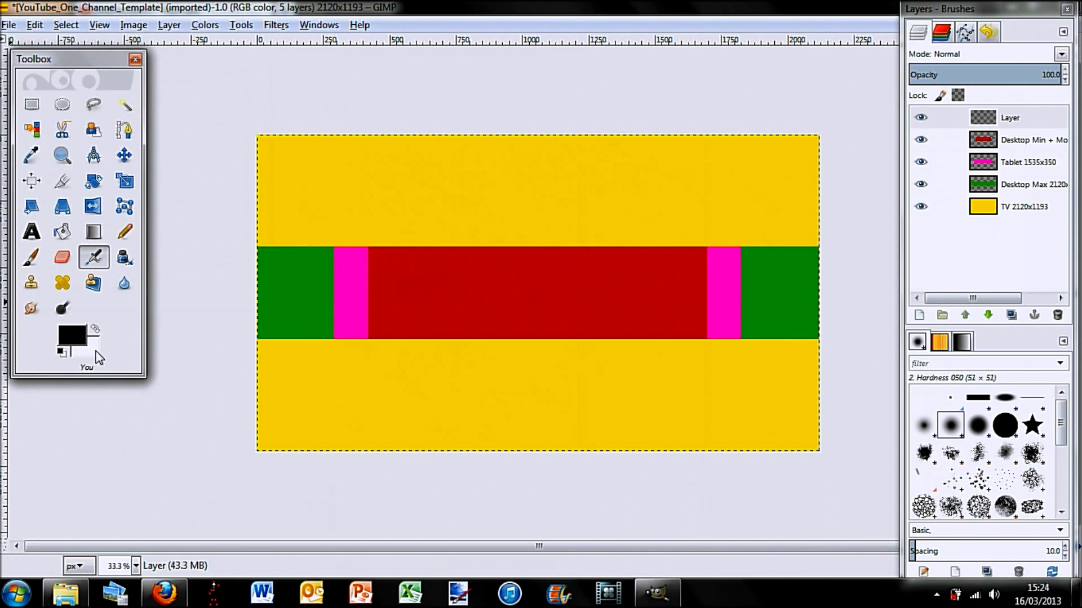
click(96, 352)
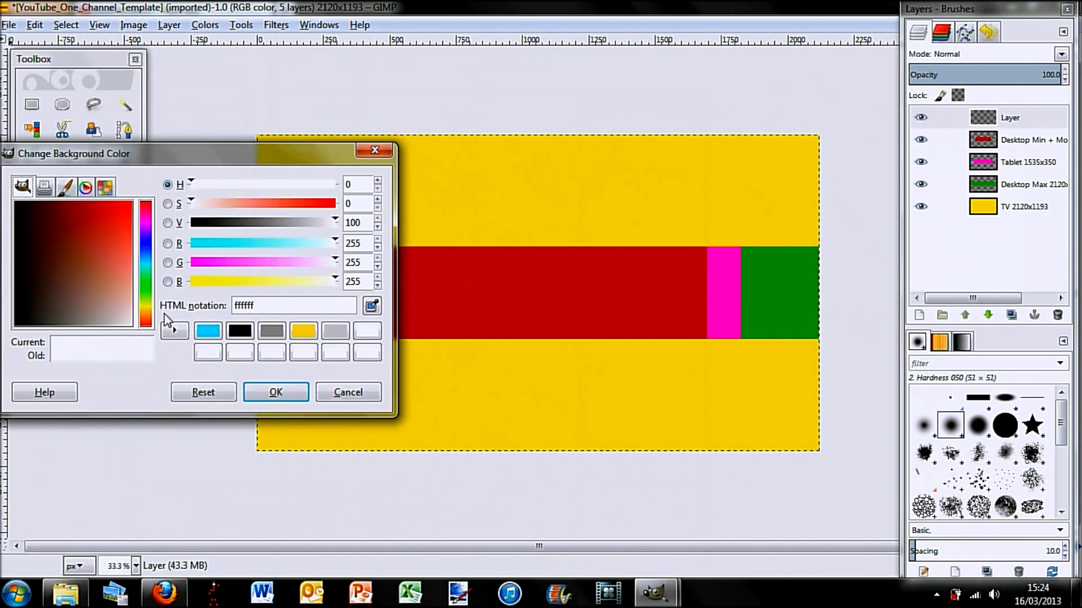
click(150, 324)
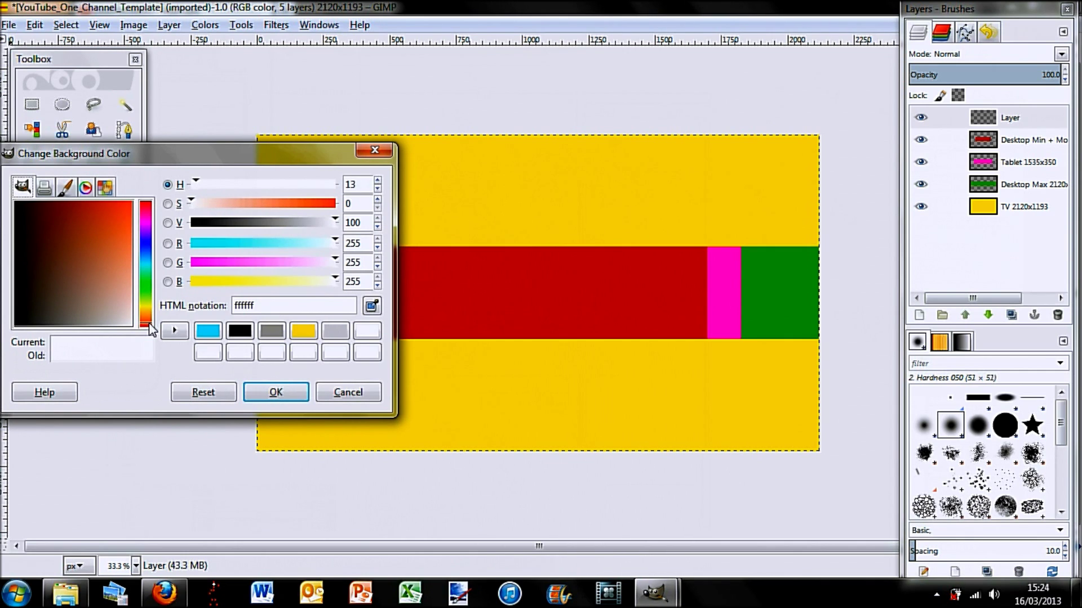
click(124, 206)
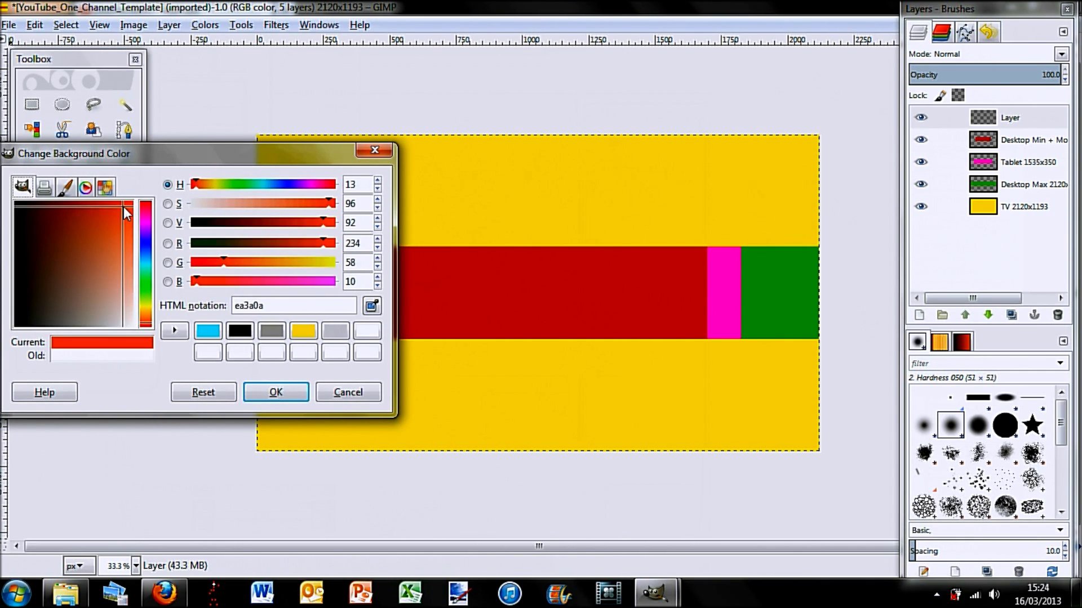
click(297, 396)
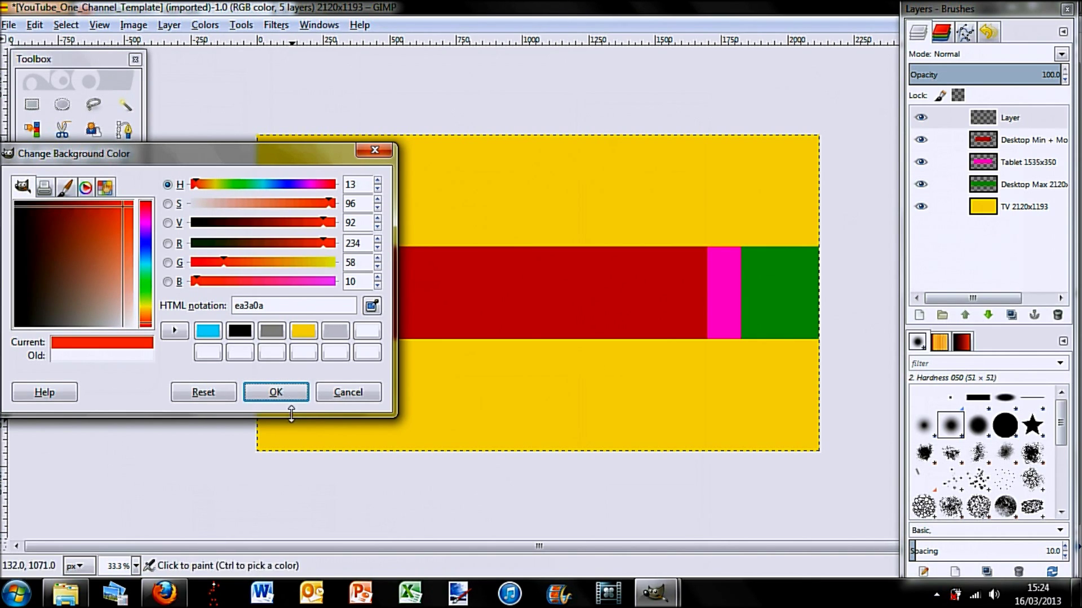
click(290, 398)
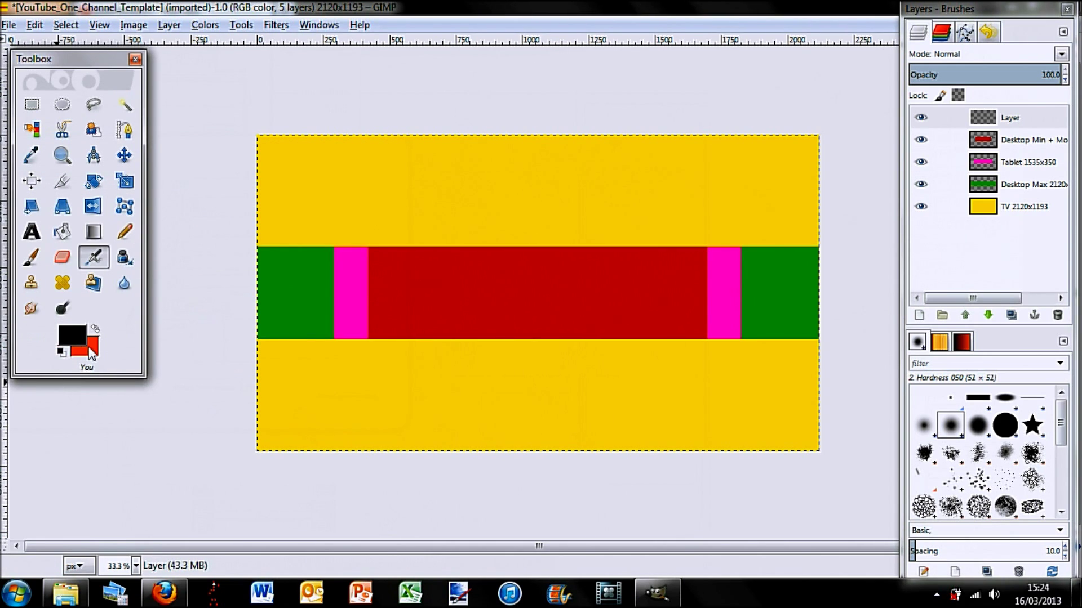
click(94, 231)
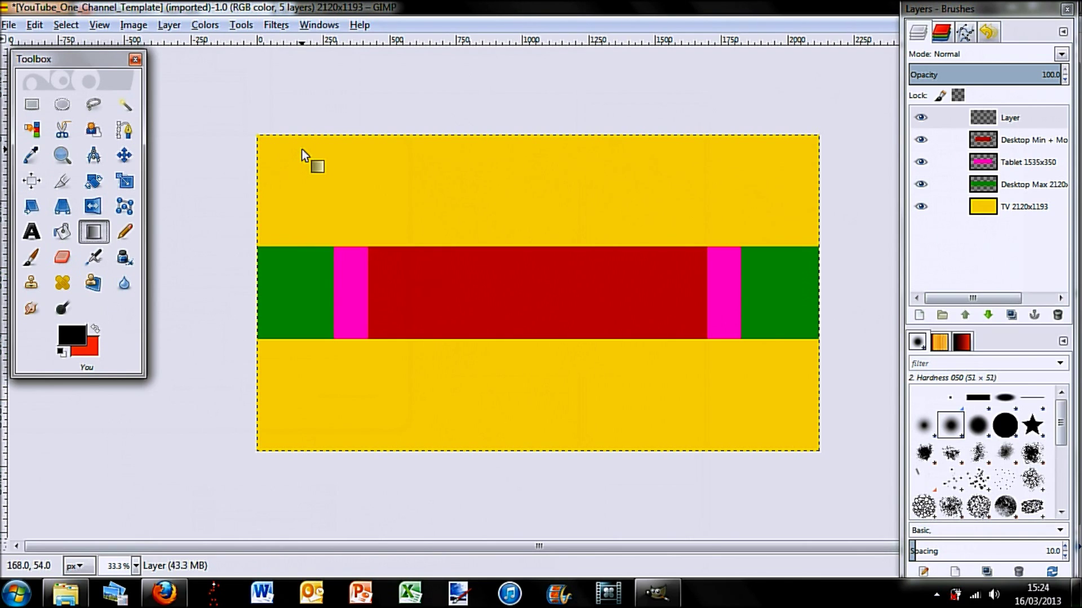
- Fill Layer with a diagonal black-to-orange-red gradient, then hide that layer
drag(359, 194, 818, 449)
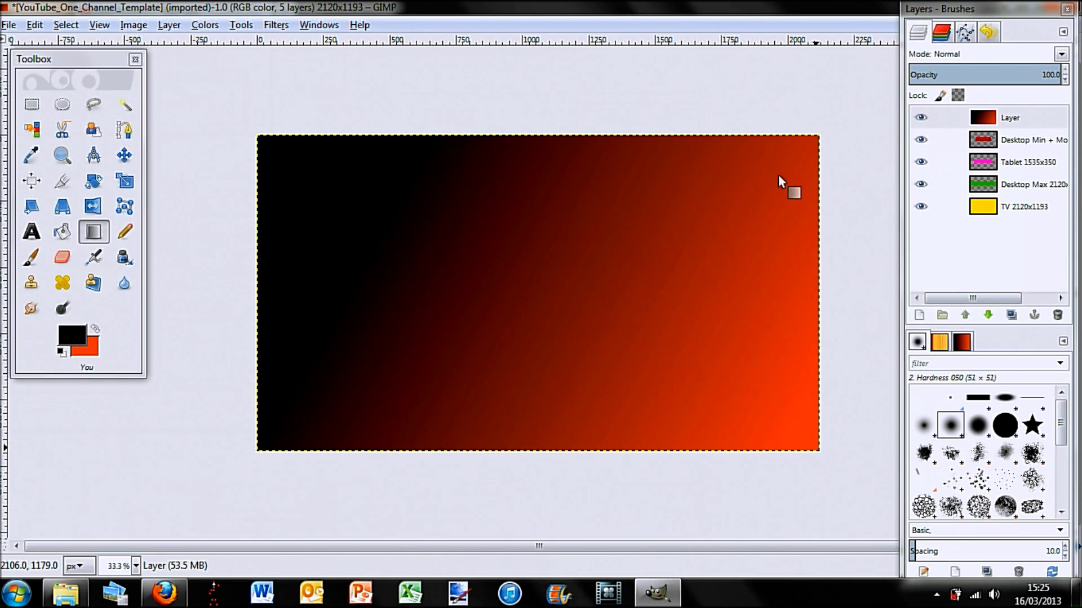
click(921, 118)
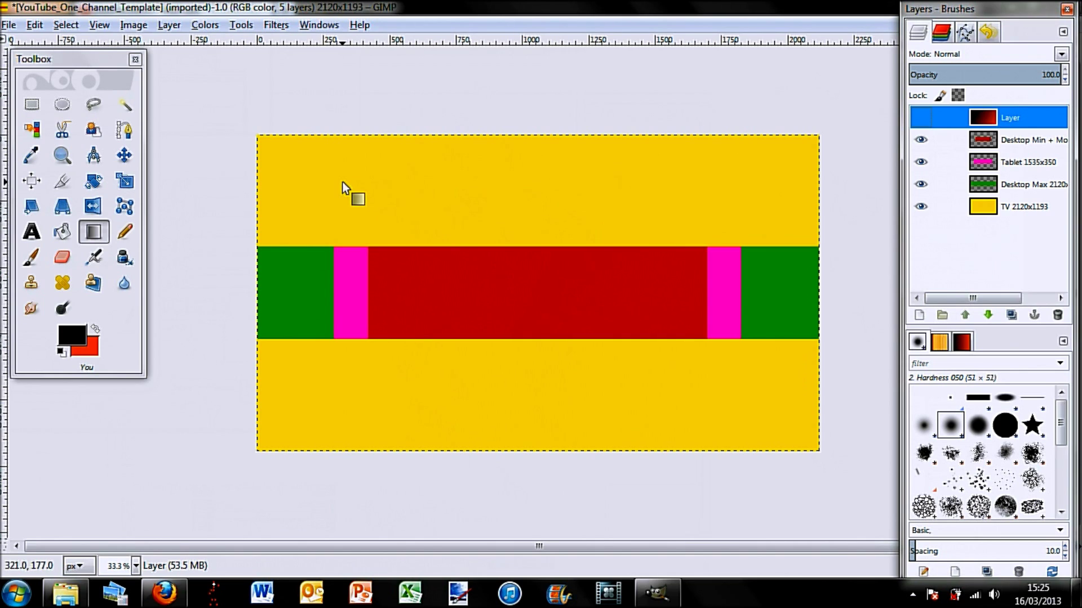
click(35, 233)
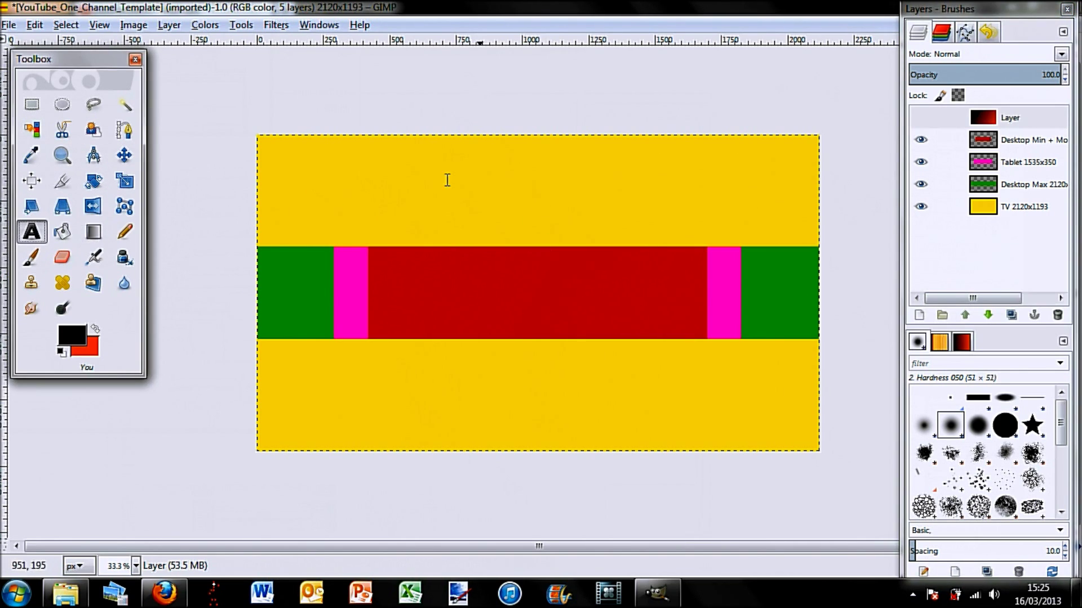
- Type 'Pixel feind tech' in the upper yellow band and enlarge it to size 128
click(425, 190)
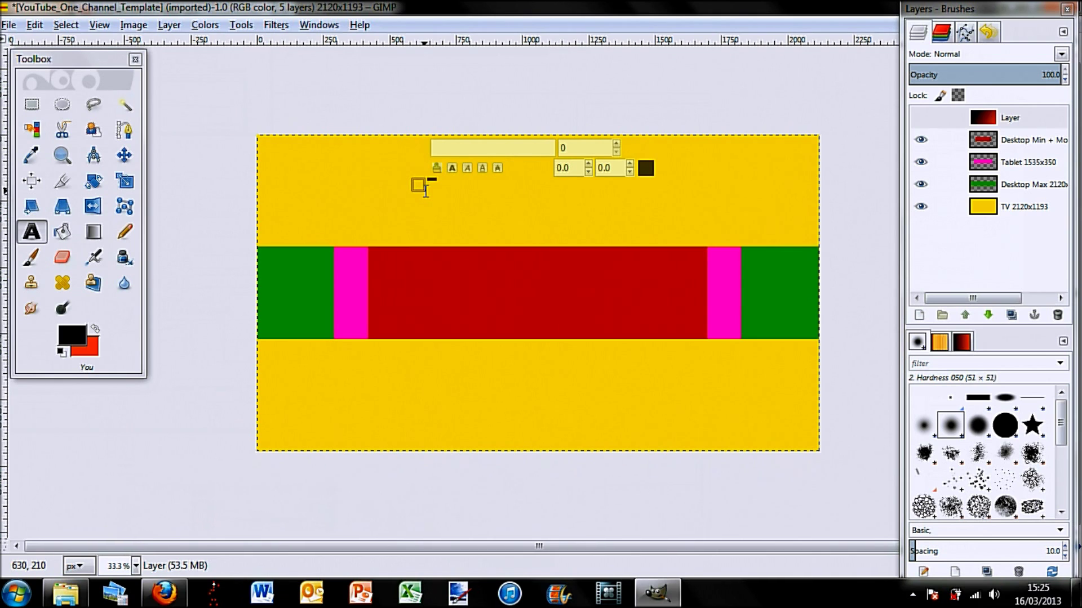
text(Pi)
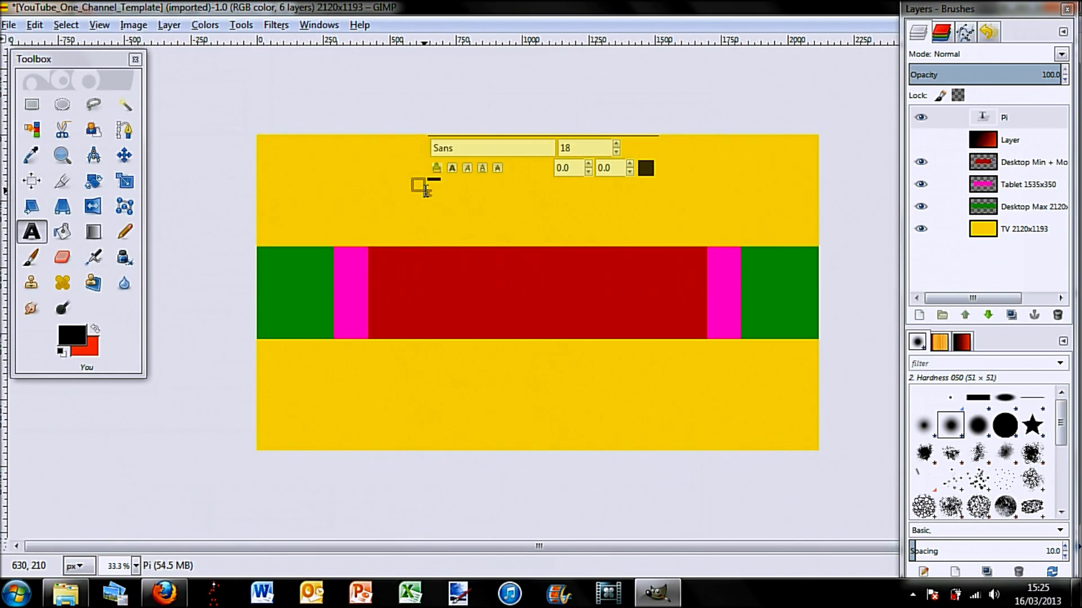
text(xel f)
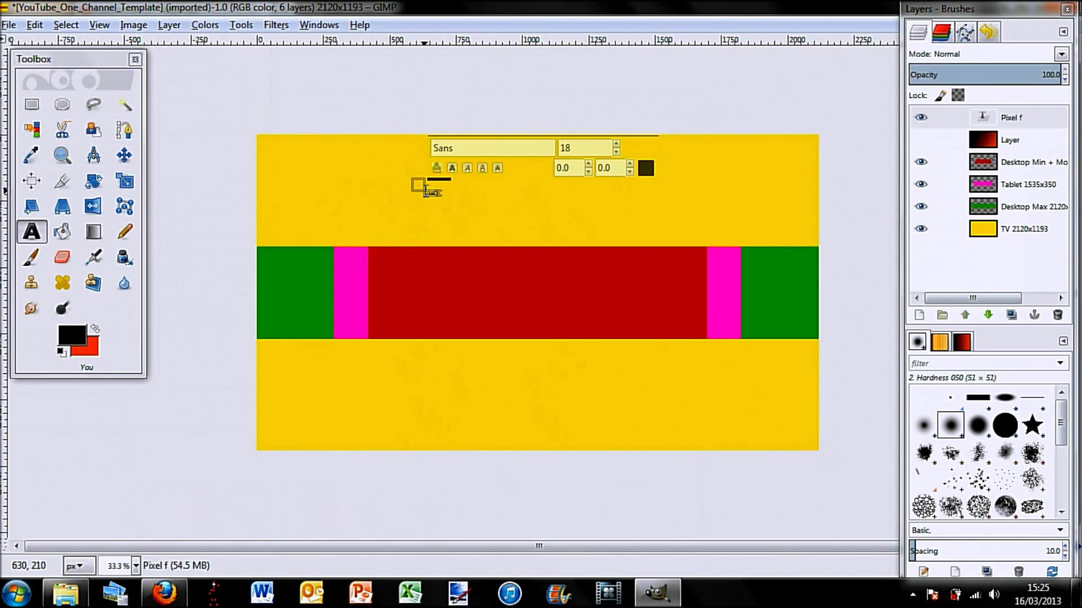
text(eind tech)
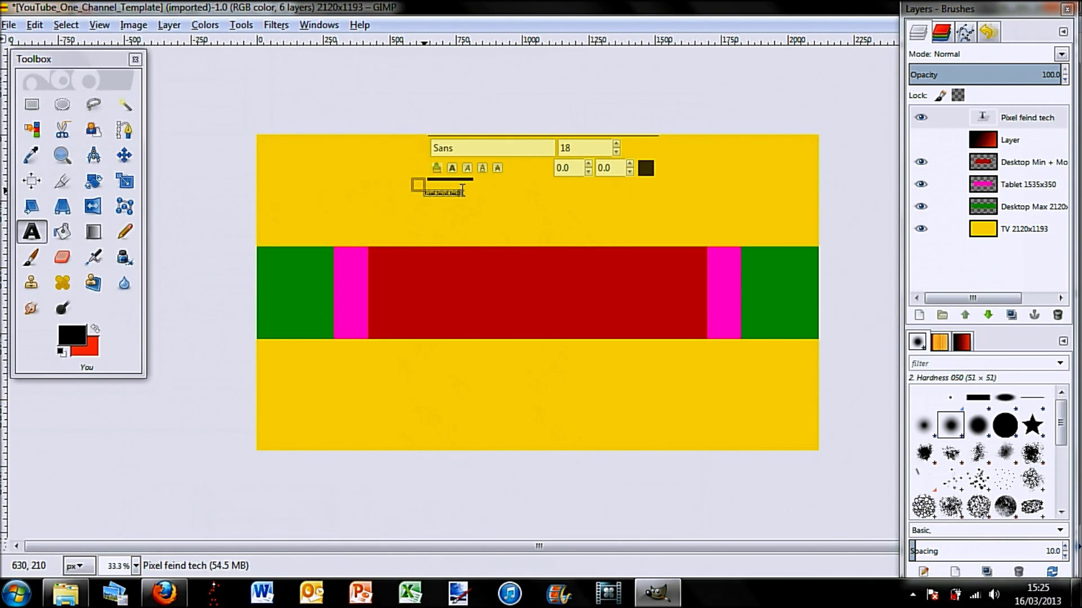
drag(460, 193, 418, 197)
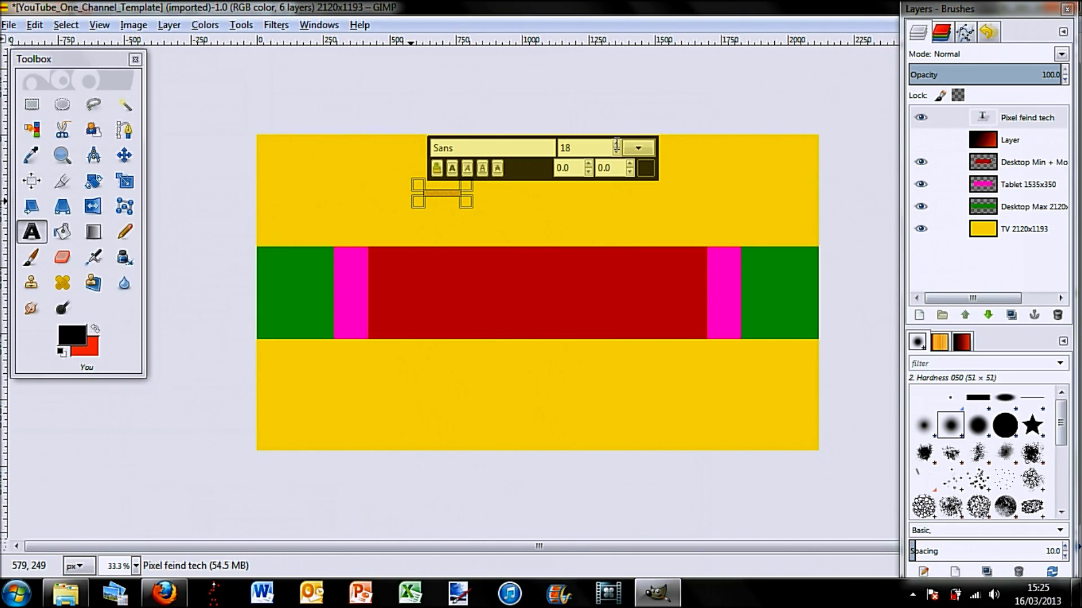
click(617, 144)
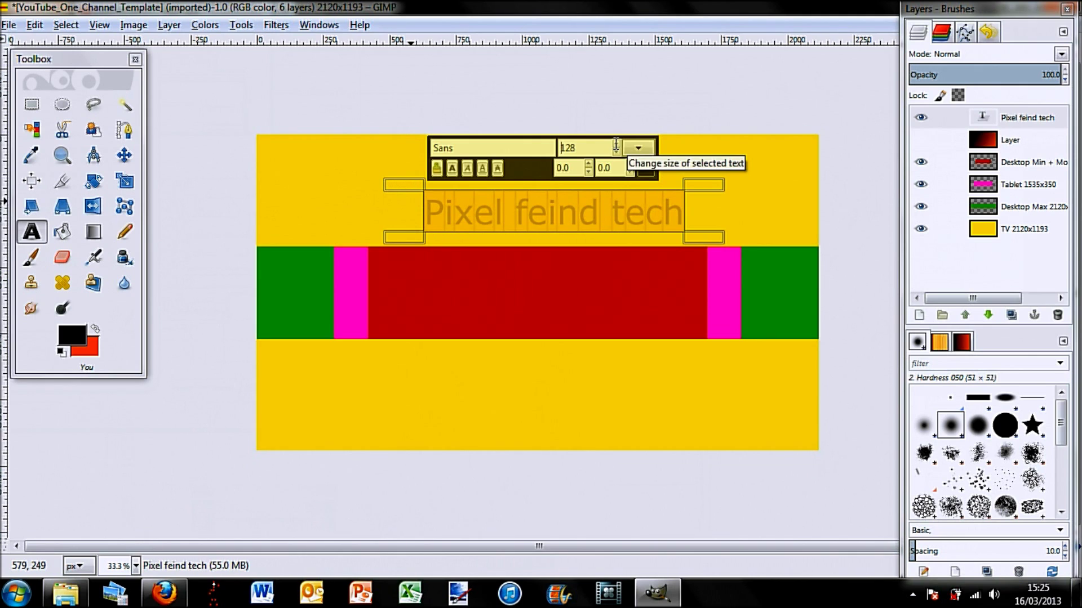
- Set the title font to INFECTED and stretch its text frame upward
click(520, 148)
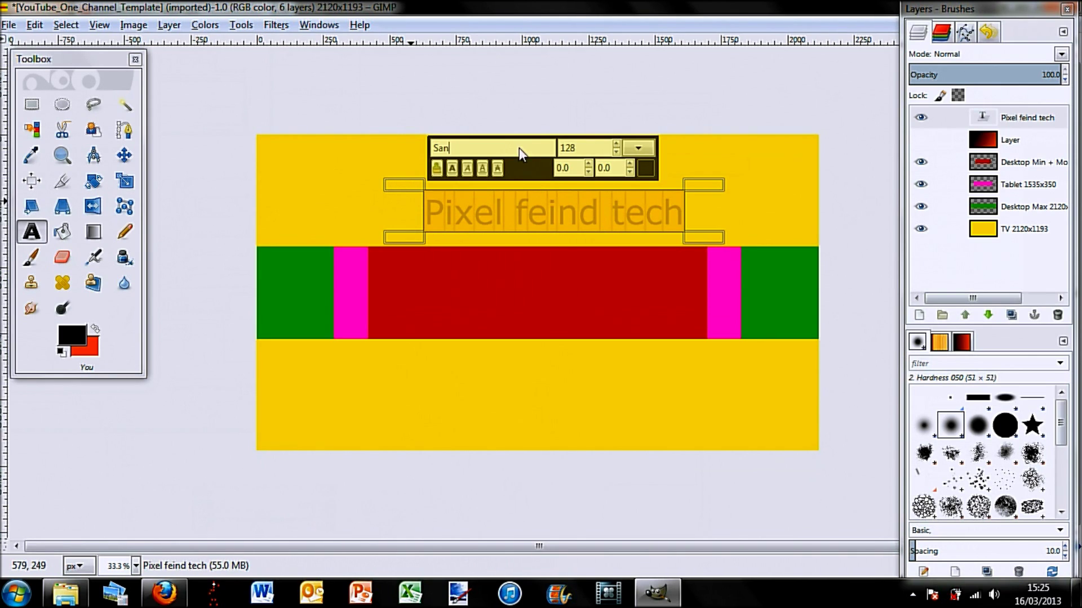
text(in)
click(501, 195)
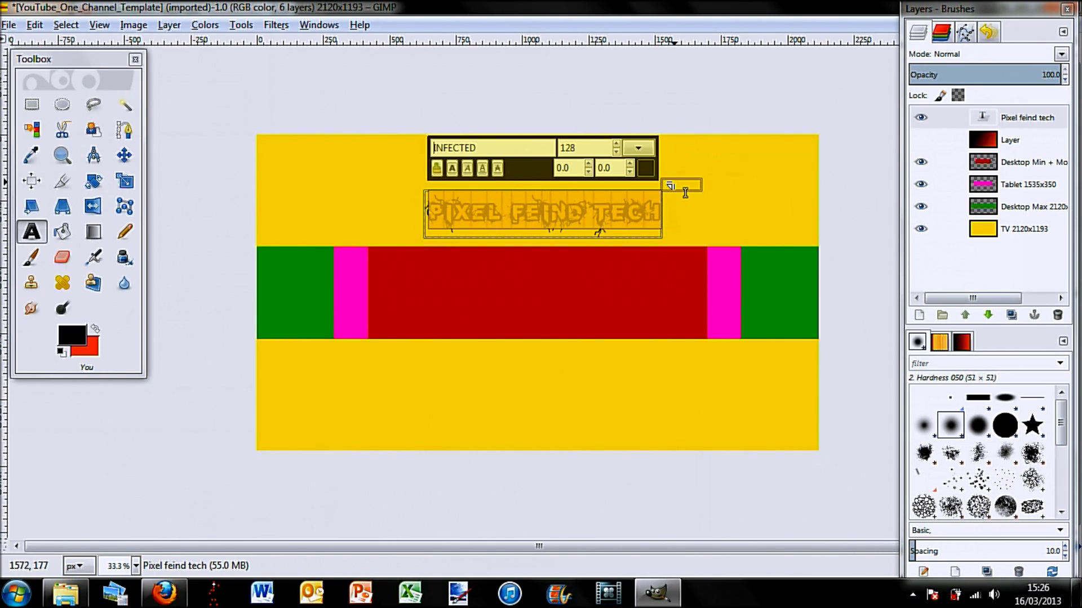
drag(685, 193, 685, 178)
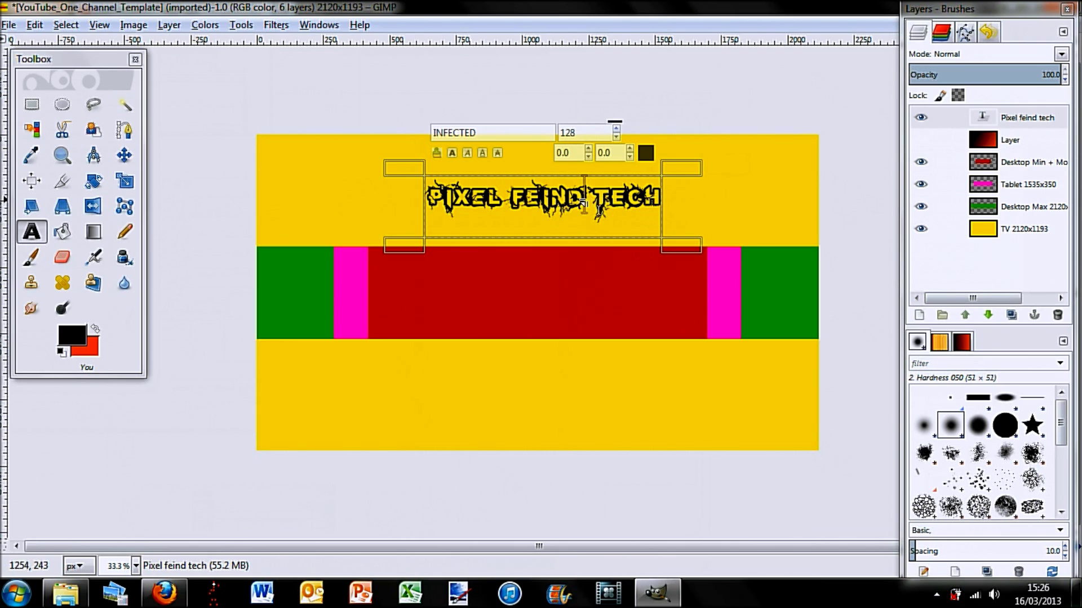
- Enlarge the title's text frame and select the whole PIXEL FEIND TECH text
drag(584, 196, 526, 195)
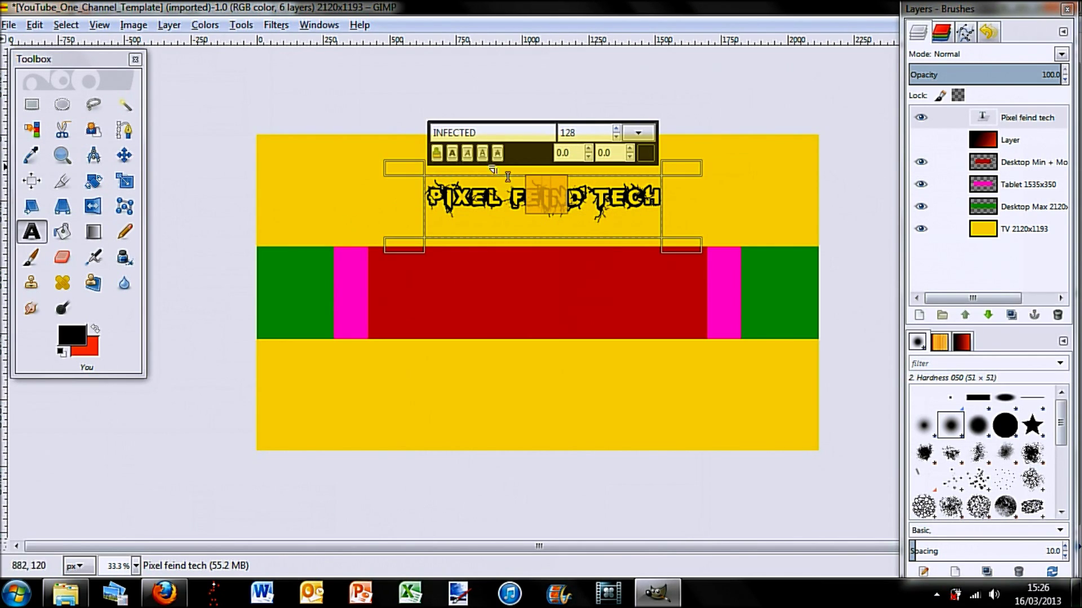
drag(658, 196, 422, 212)
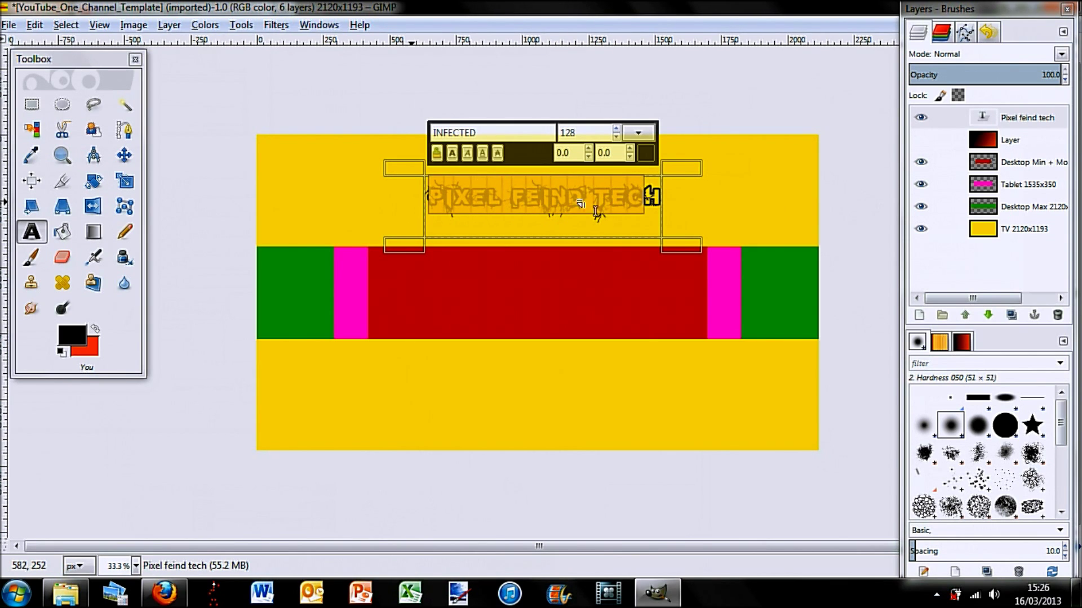
click(644, 194)
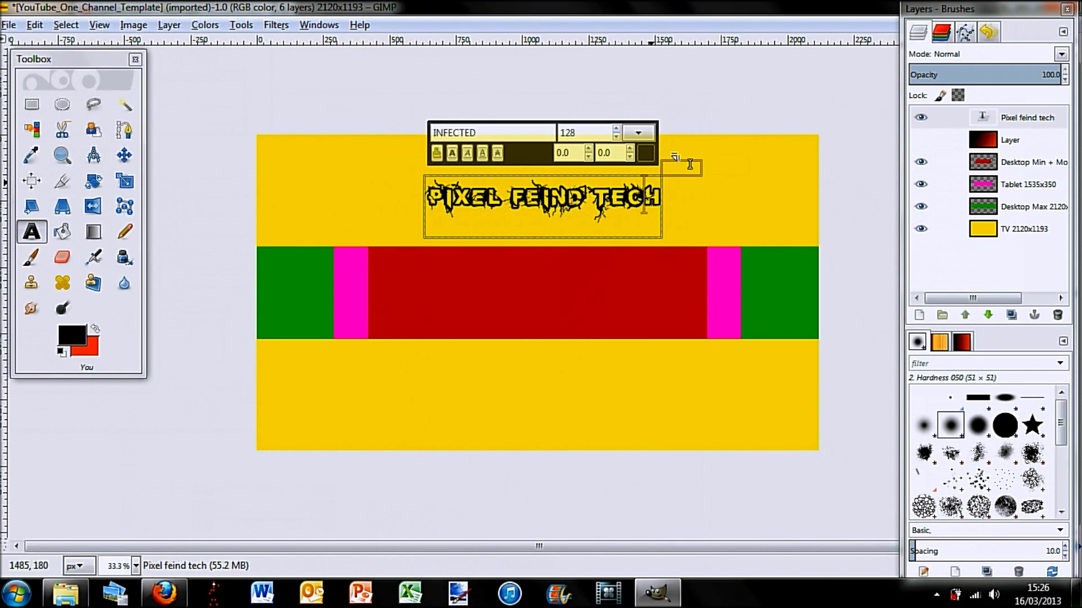
click(683, 163)
click(626, 183)
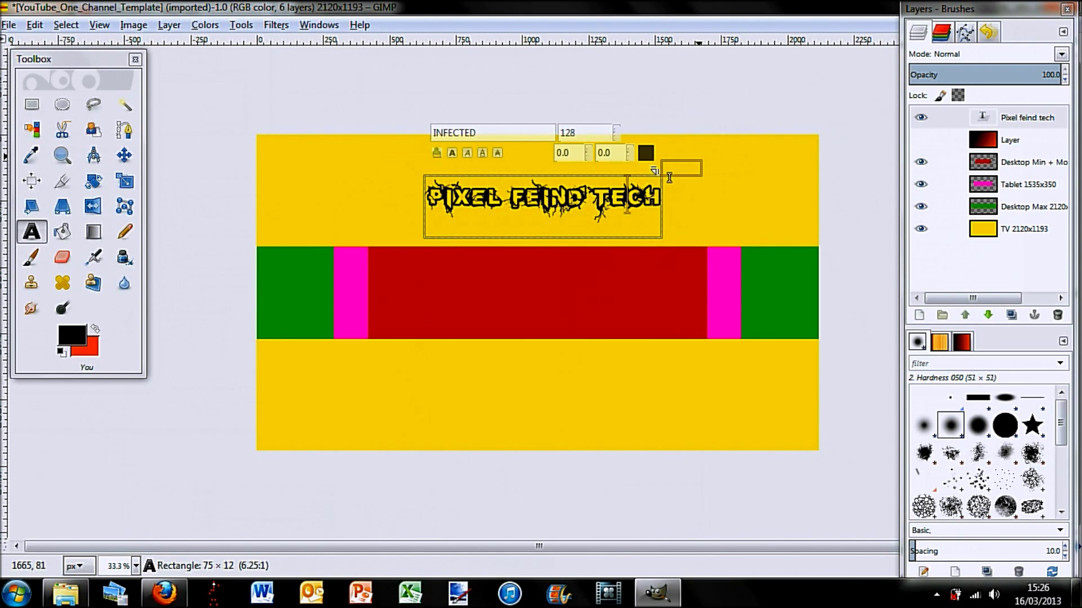
drag(729, 183, 747, 169)
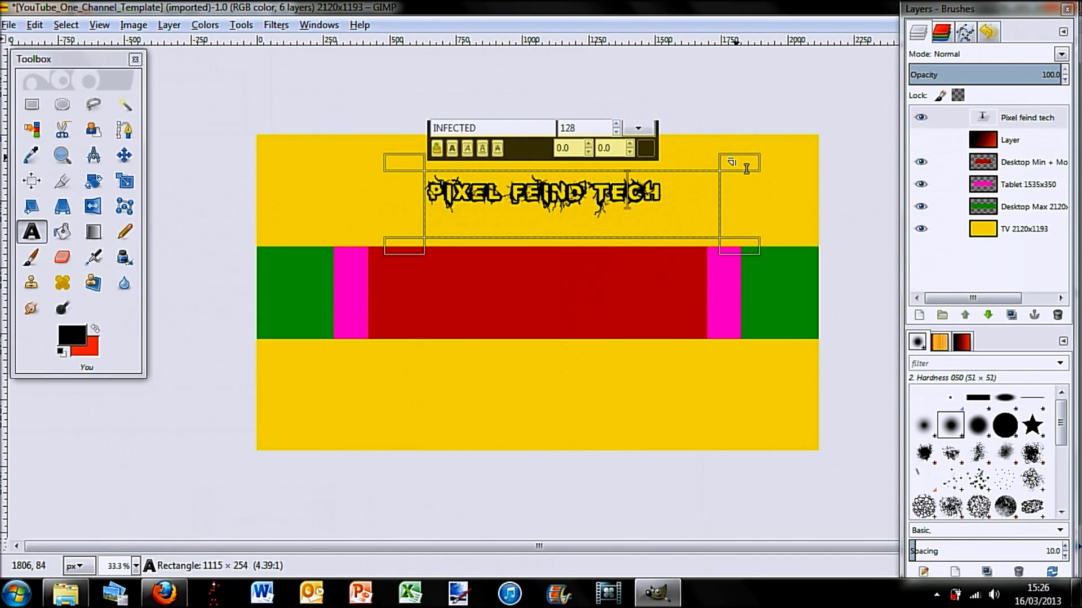
double_click(650, 195)
drag(540, 216, 384, 200)
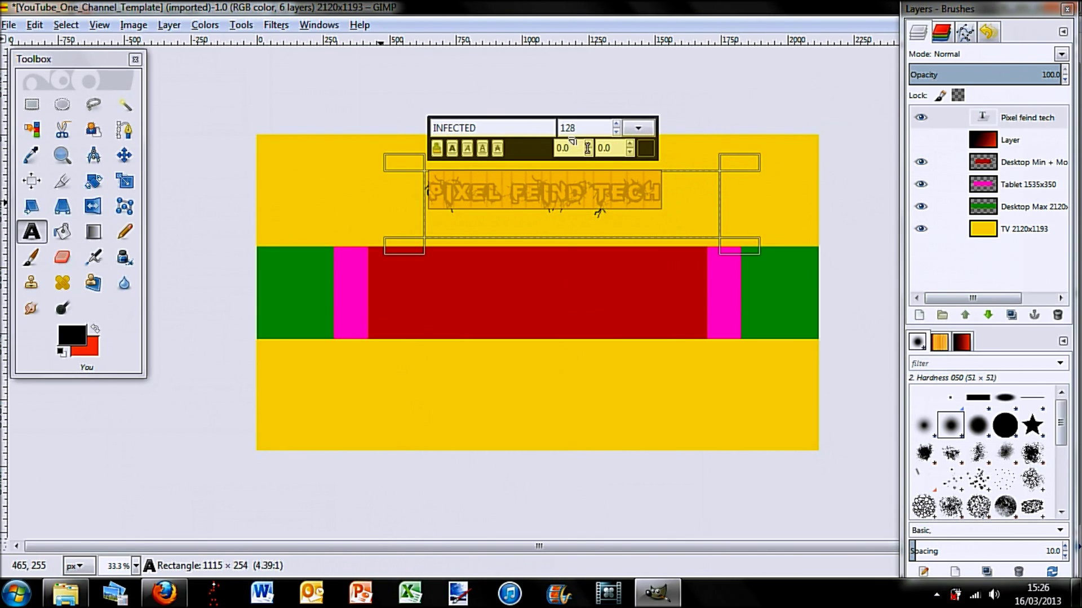
click(613, 126)
click(668, 192)
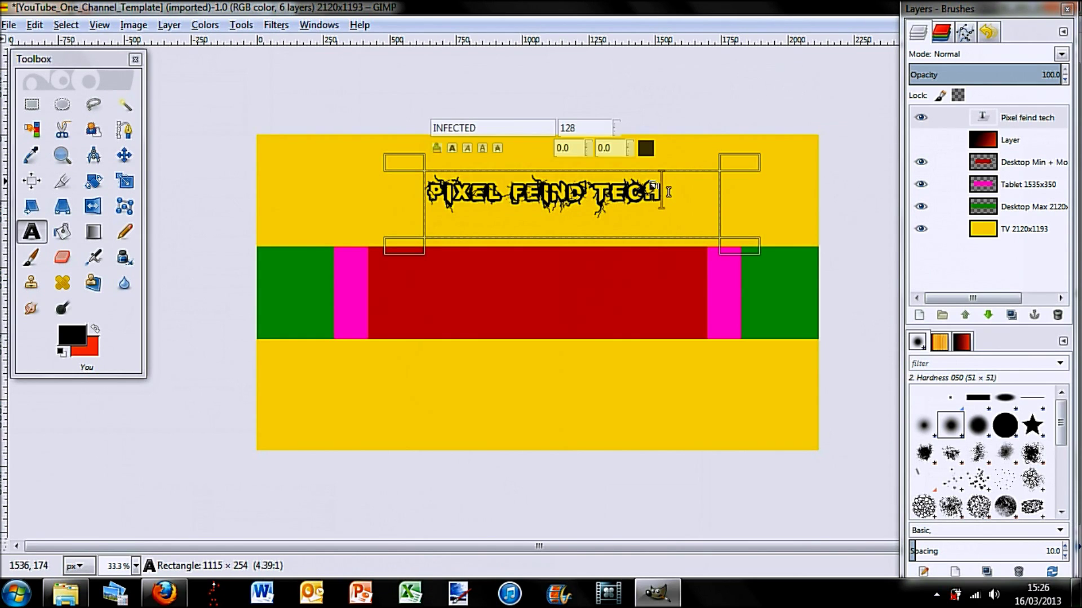
drag(668, 193, 299, 210)
- Raise the title to size 153 and widen its box to centre it
scroll(630, 129, up, 10)
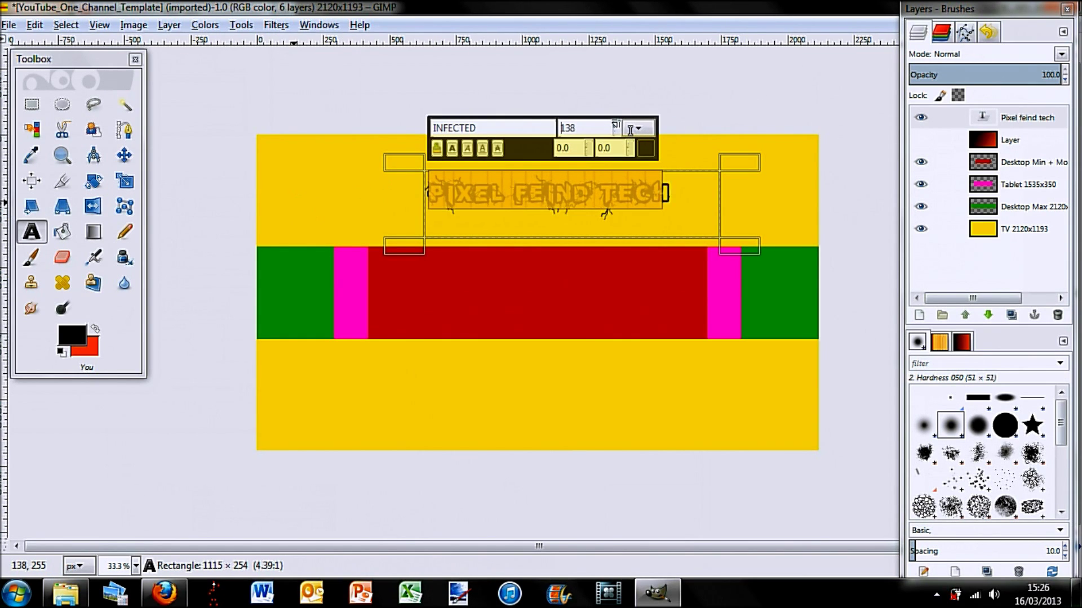
scroll(630, 129, up, 20)
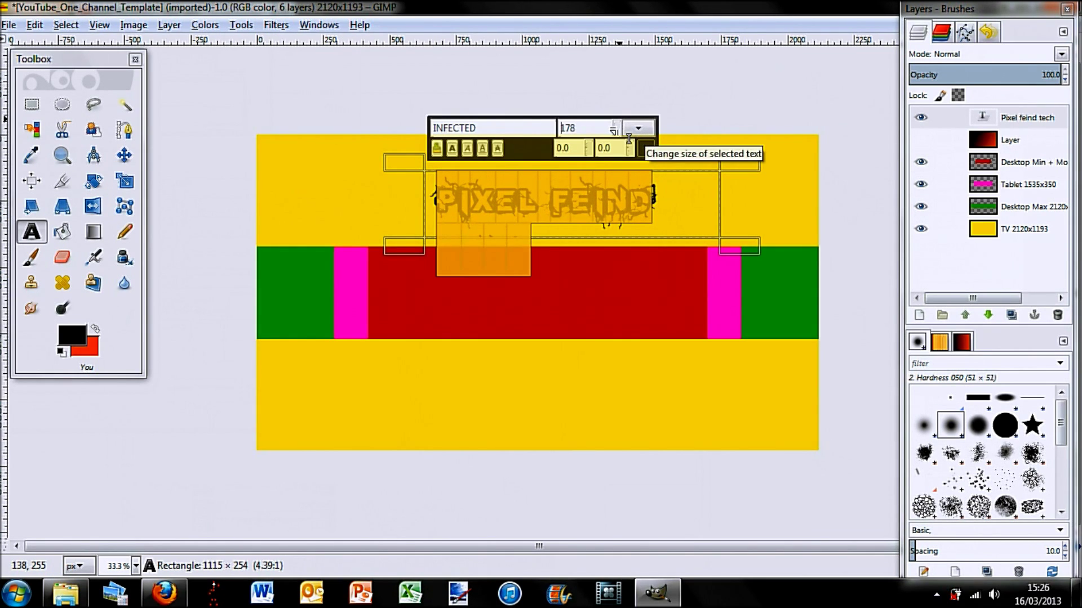
scroll(629, 135, up, 6)
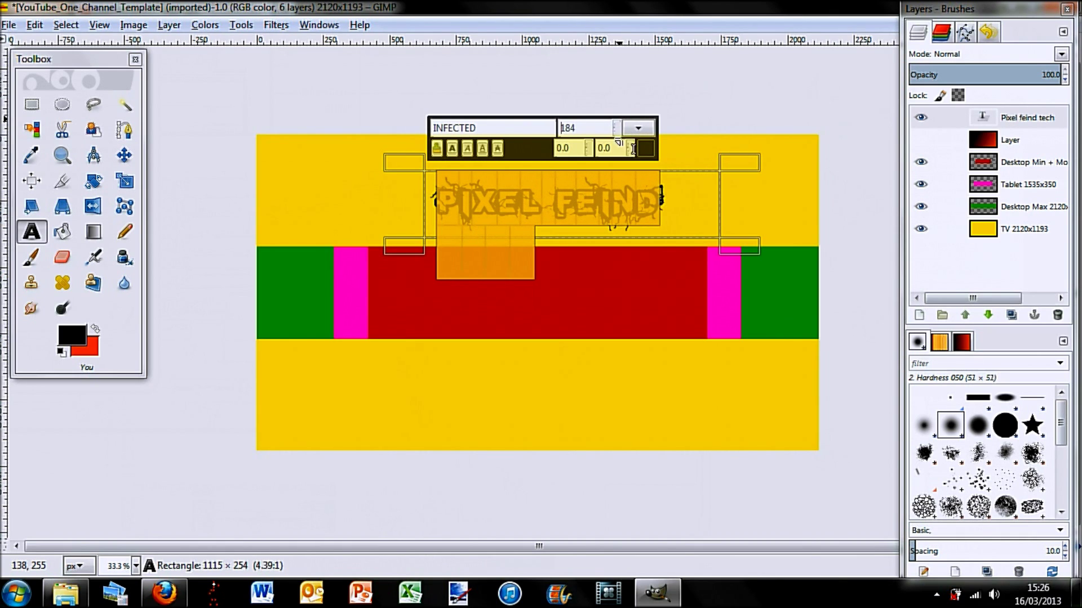
click(625, 133)
click(619, 140)
scroll(620, 140, down, 20)
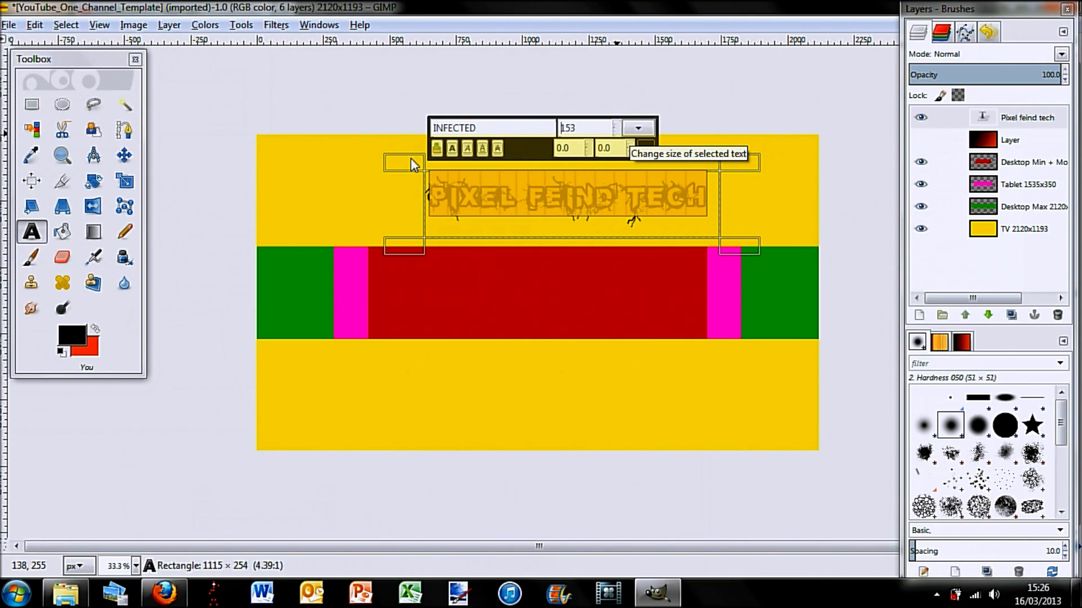
drag(410, 159, 388, 161)
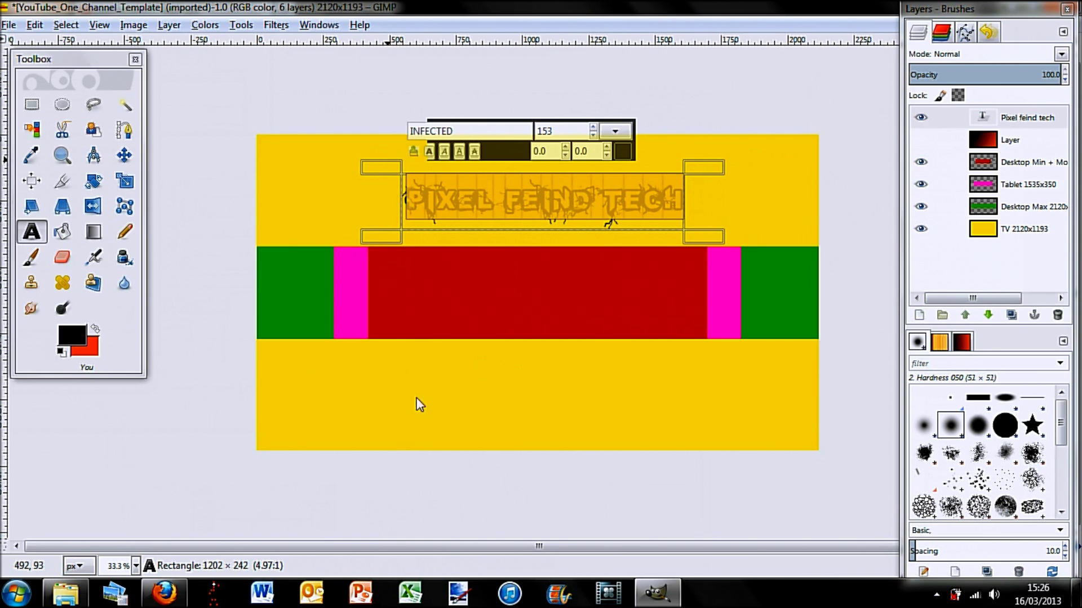
click(533, 362)
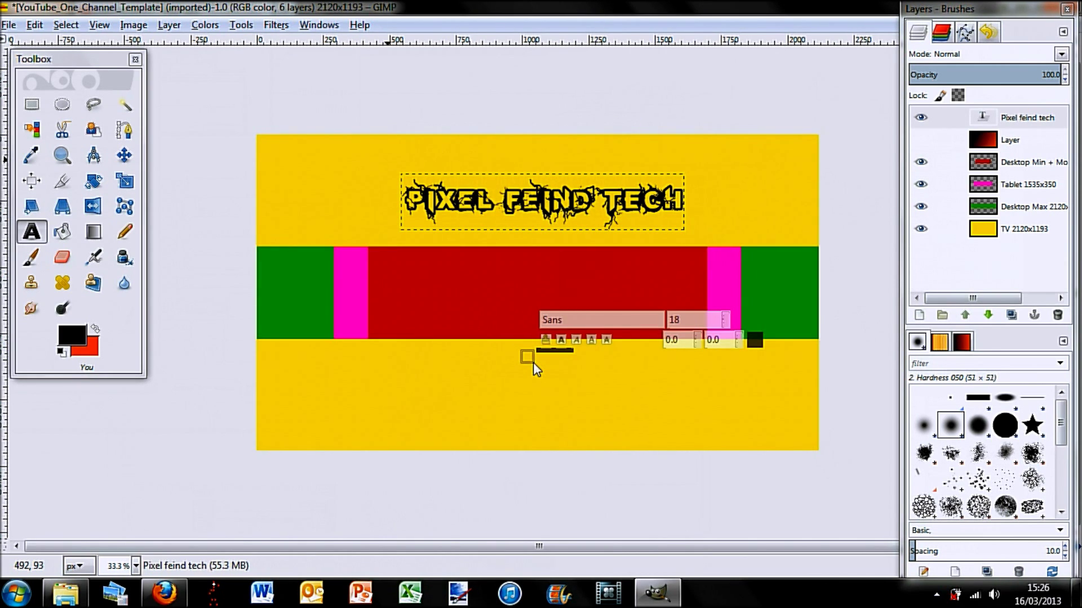
- Type 'Subscribe' below the red band, enlarge it to size 157, and widen its box
text(Sub)
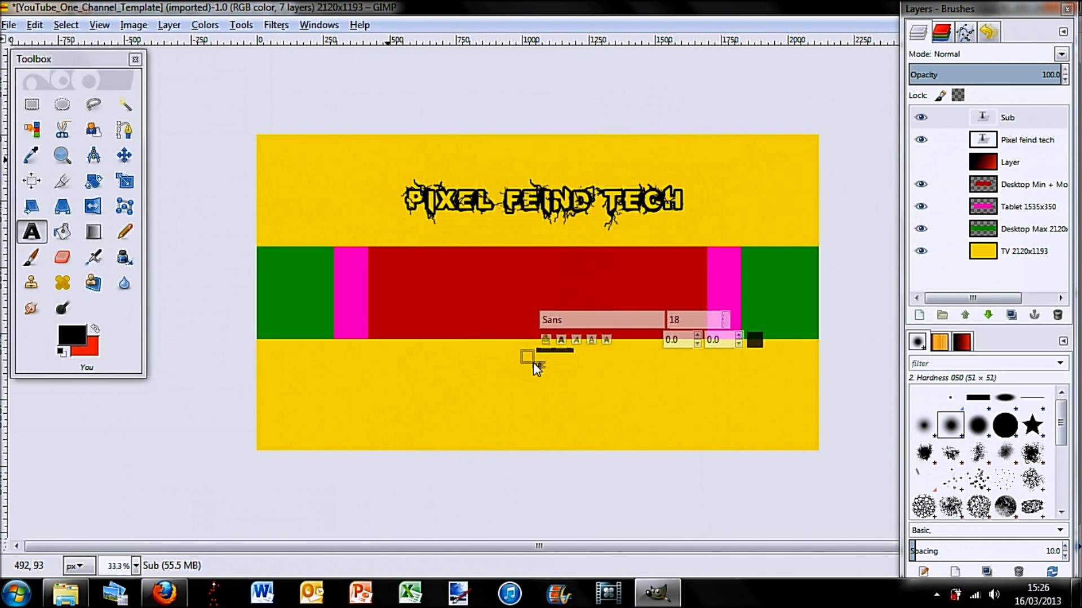
text(c)
text(cri)
text(be)
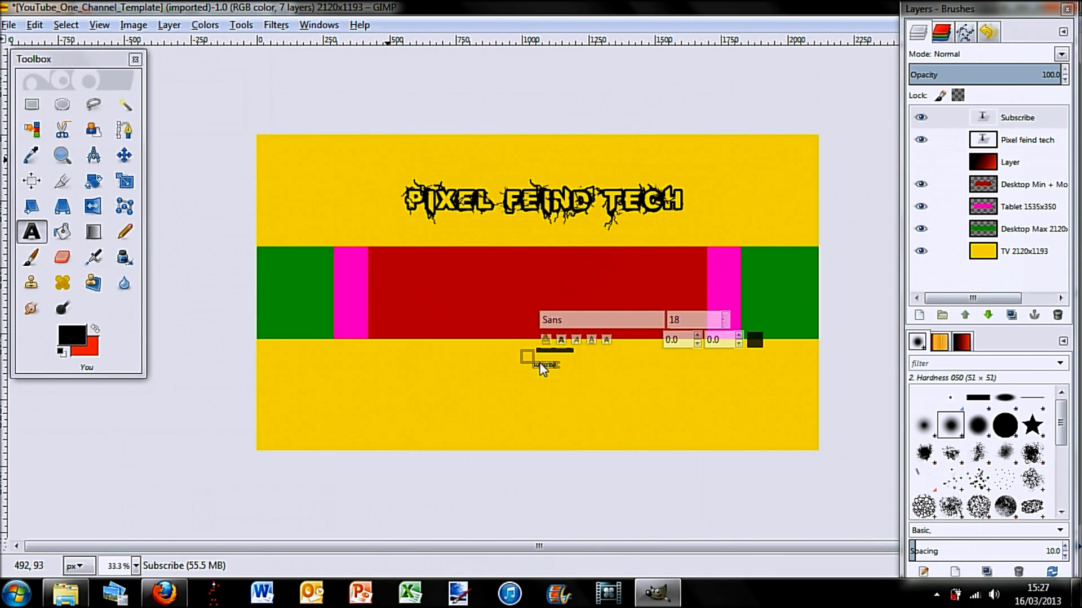
drag(556, 368, 606, 343)
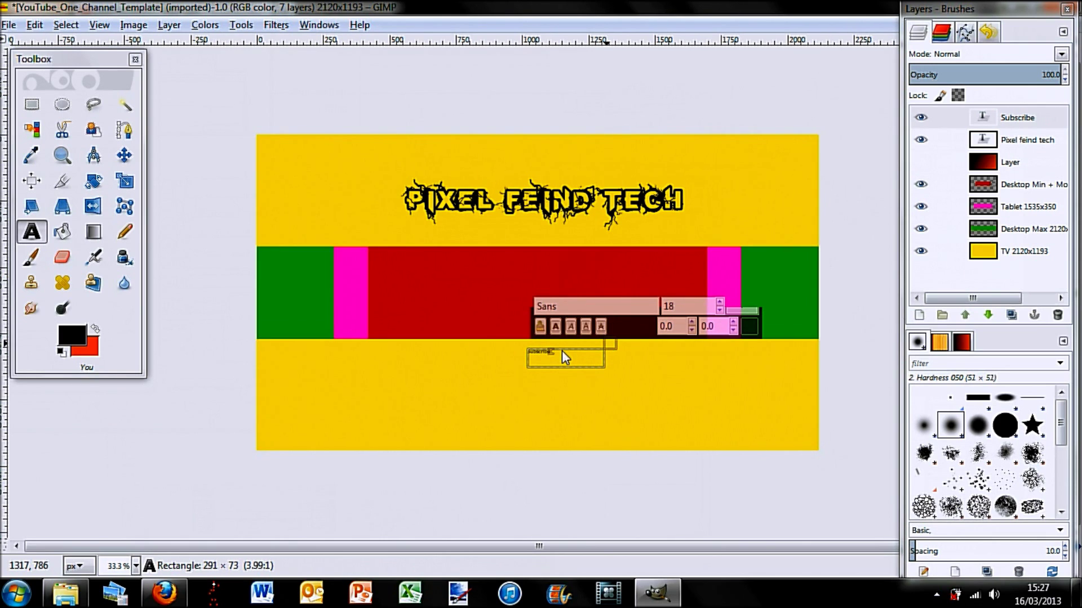
drag(544, 355, 512, 356)
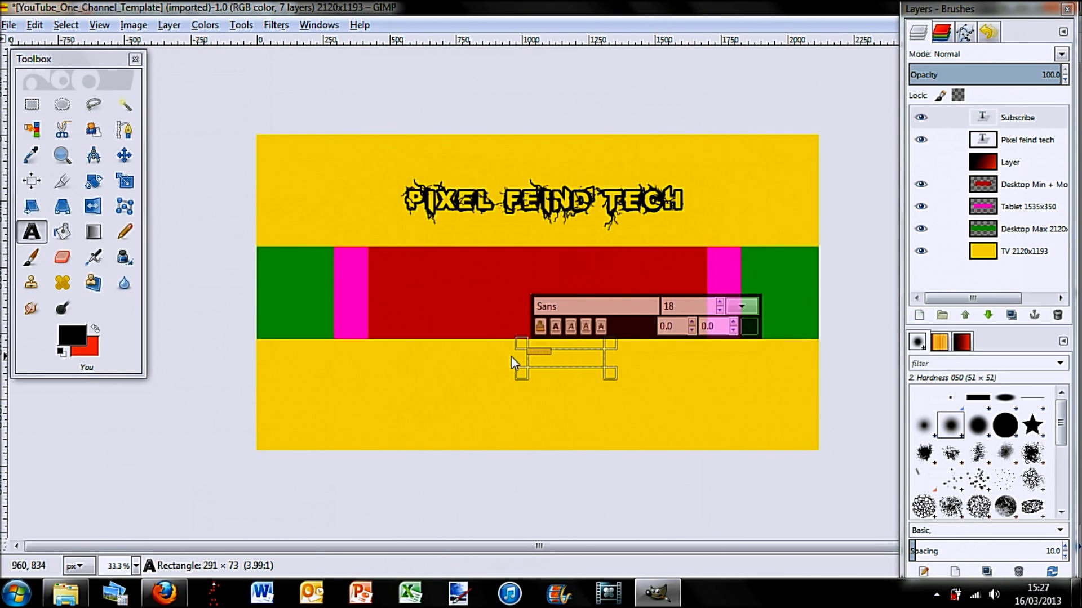
click(720, 302)
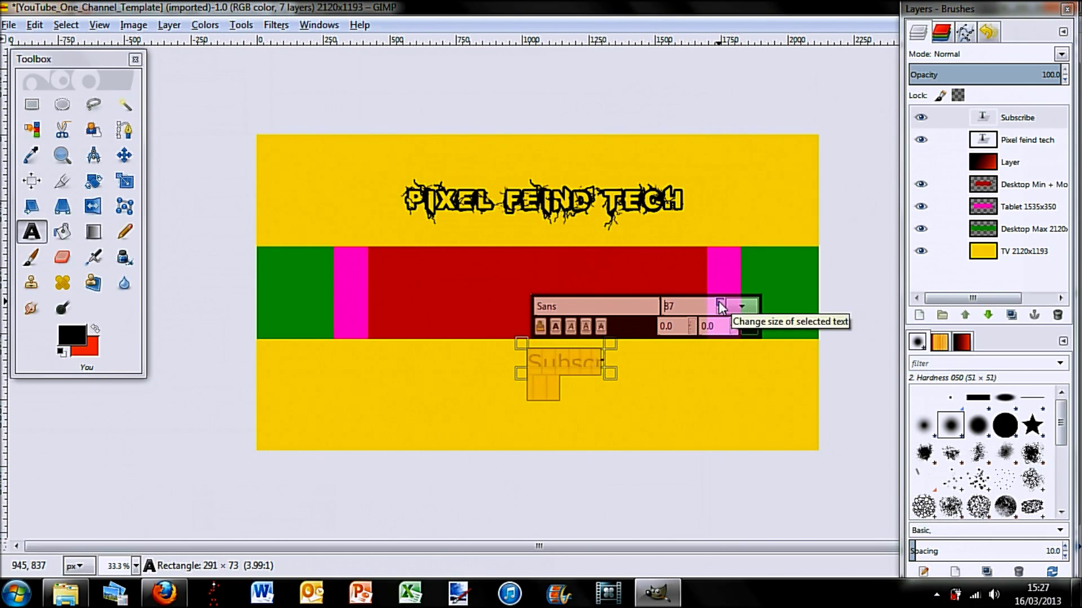
click(720, 306)
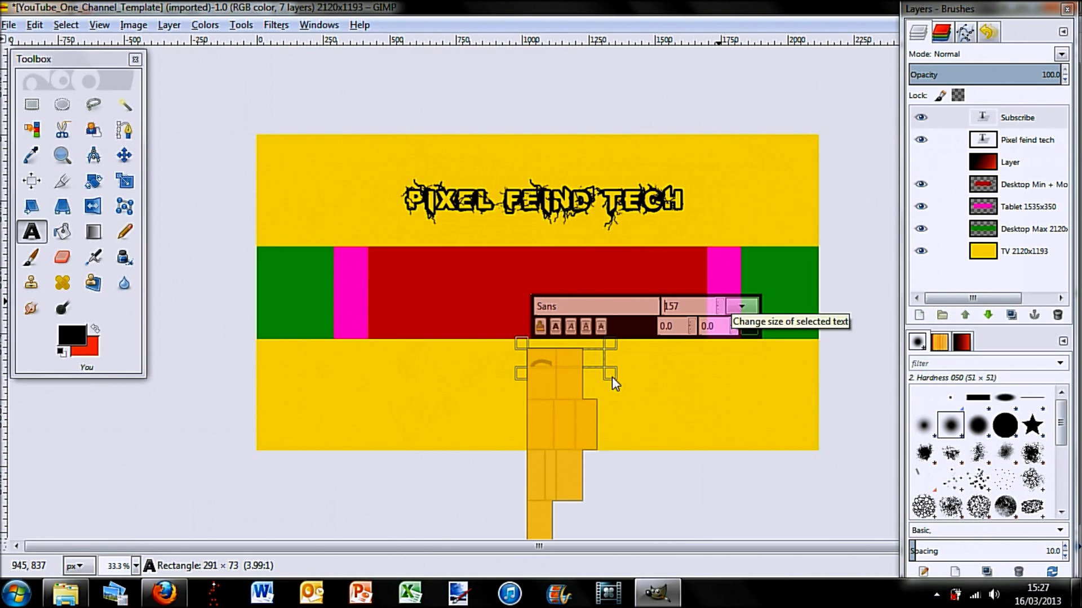
drag(612, 377, 762, 422)
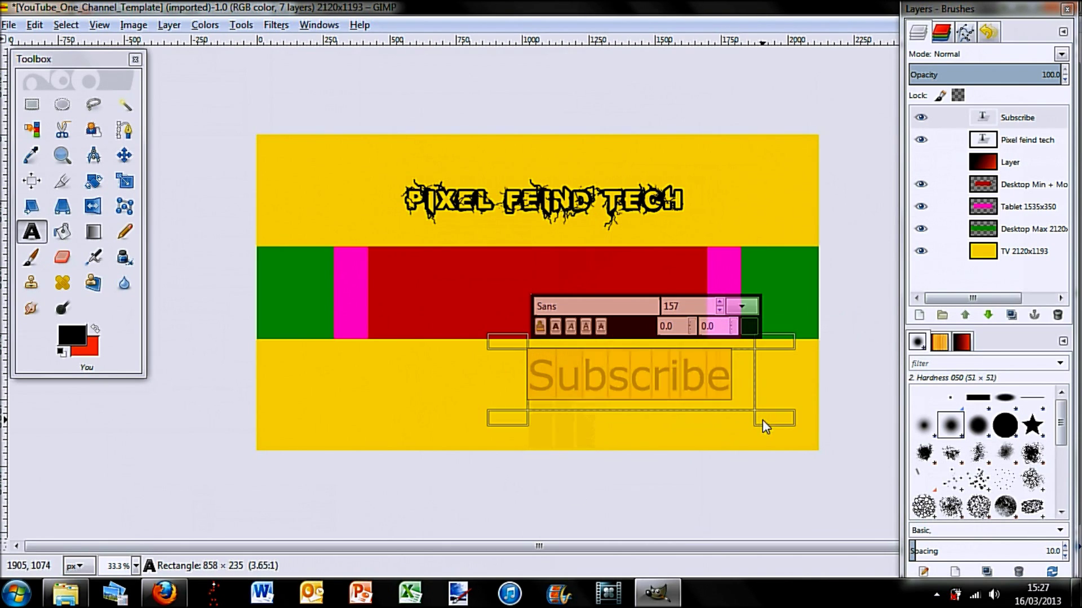
drag(494, 344, 387, 341)
- Switch the Subscribe text to the INFECTED font at size 165 and commit it
click(519, 306)
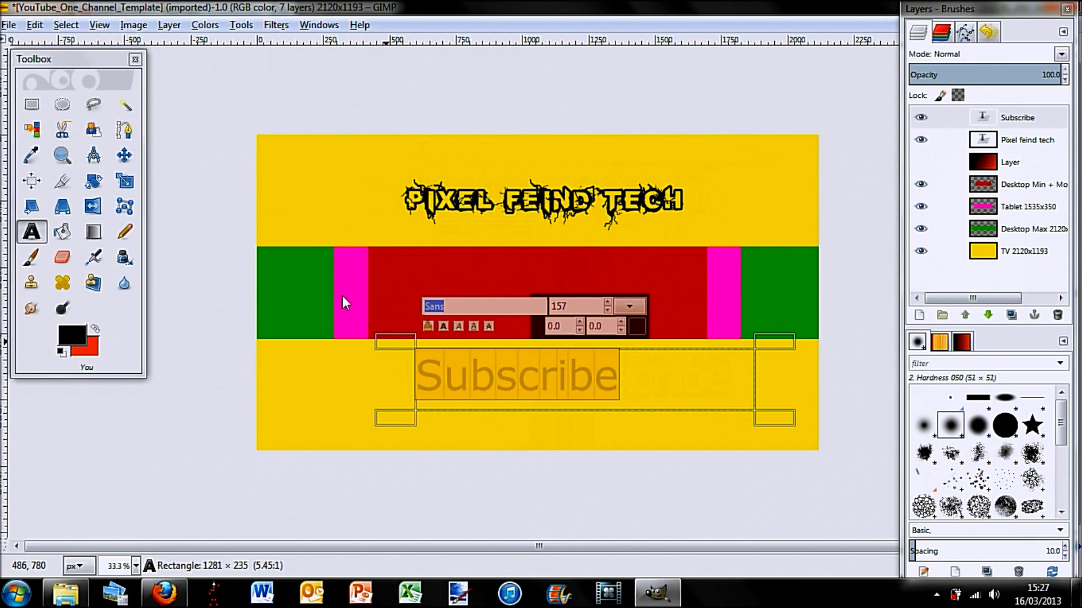
text(in)
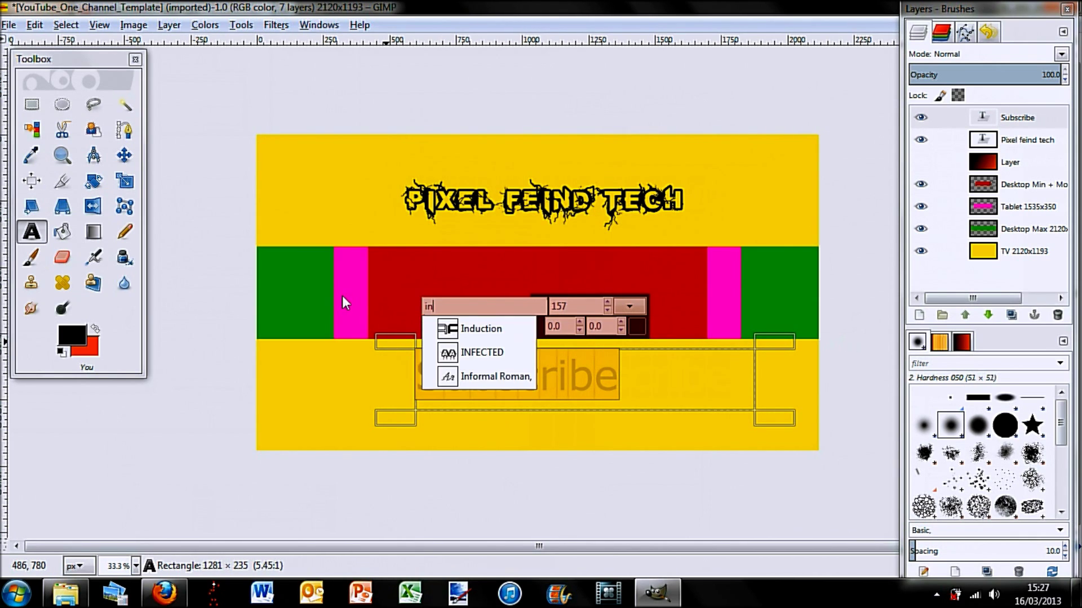
click(493, 354)
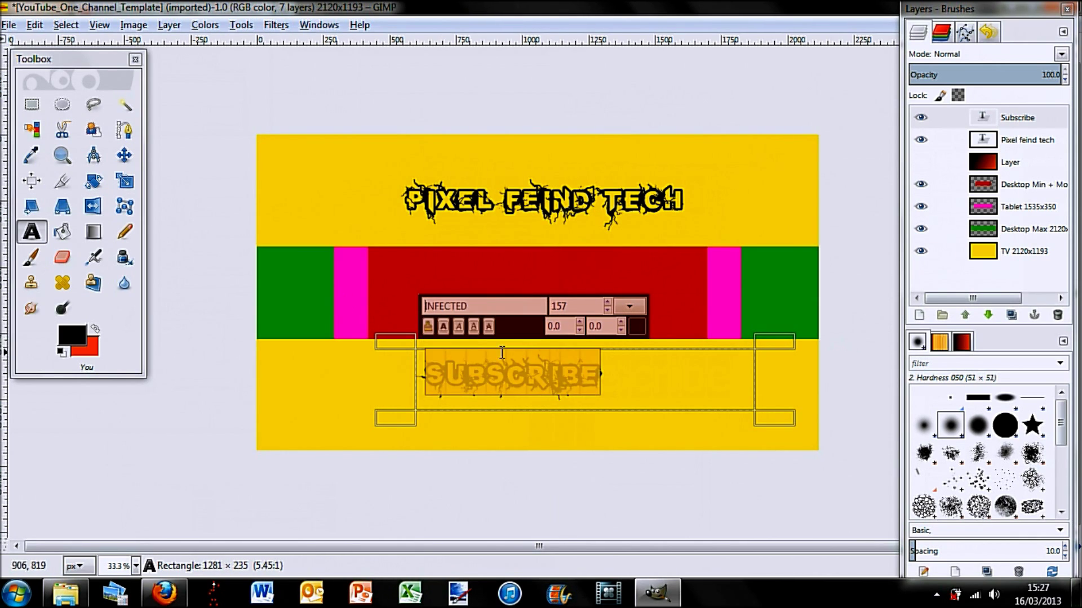
click(608, 302)
click(608, 303)
click(608, 302)
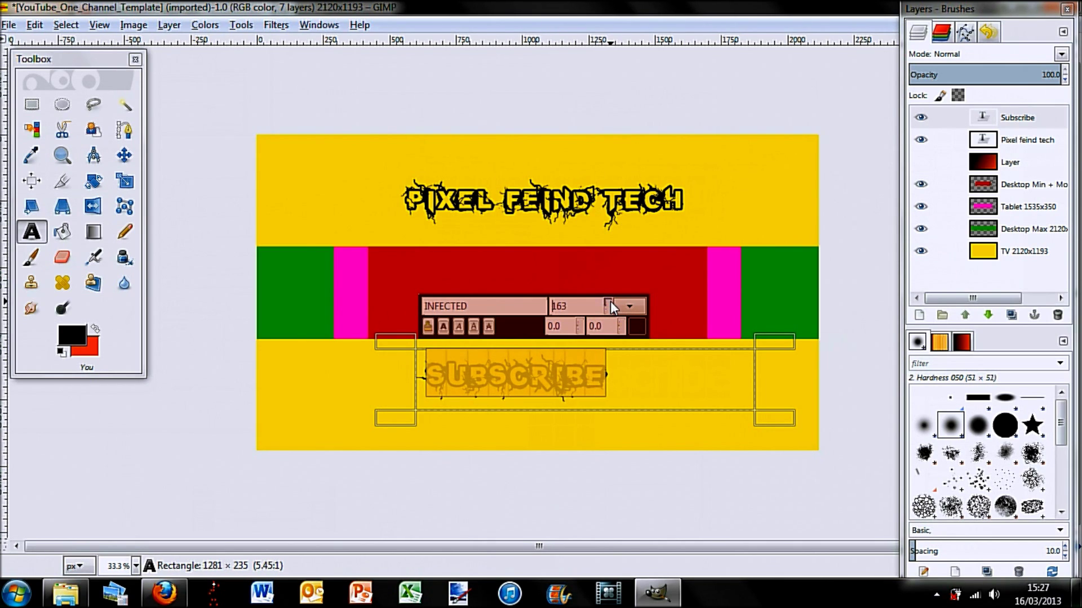
click(607, 302)
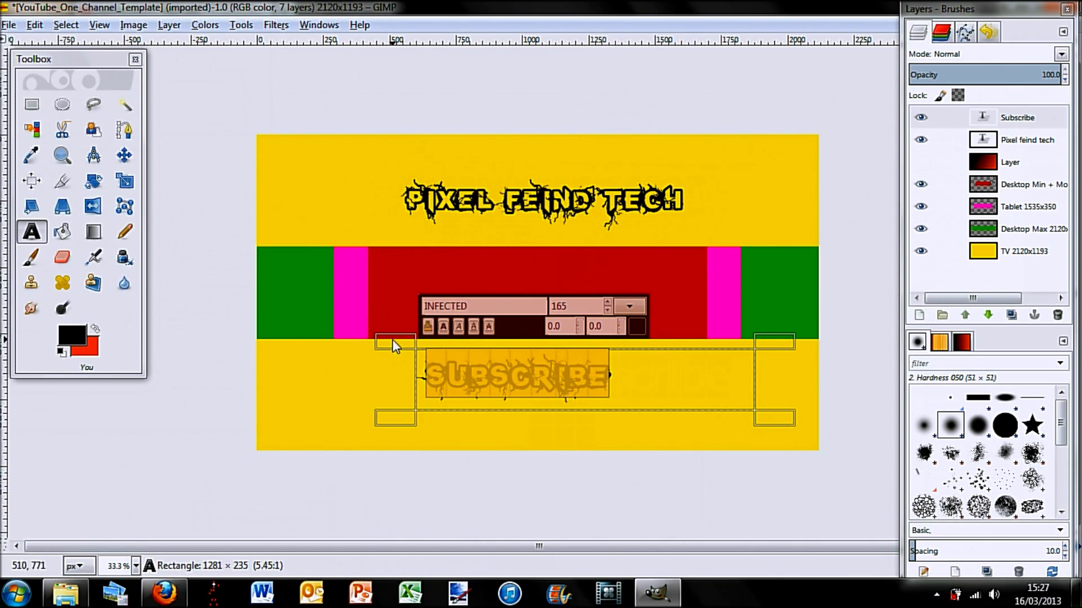
drag(405, 341, 411, 344)
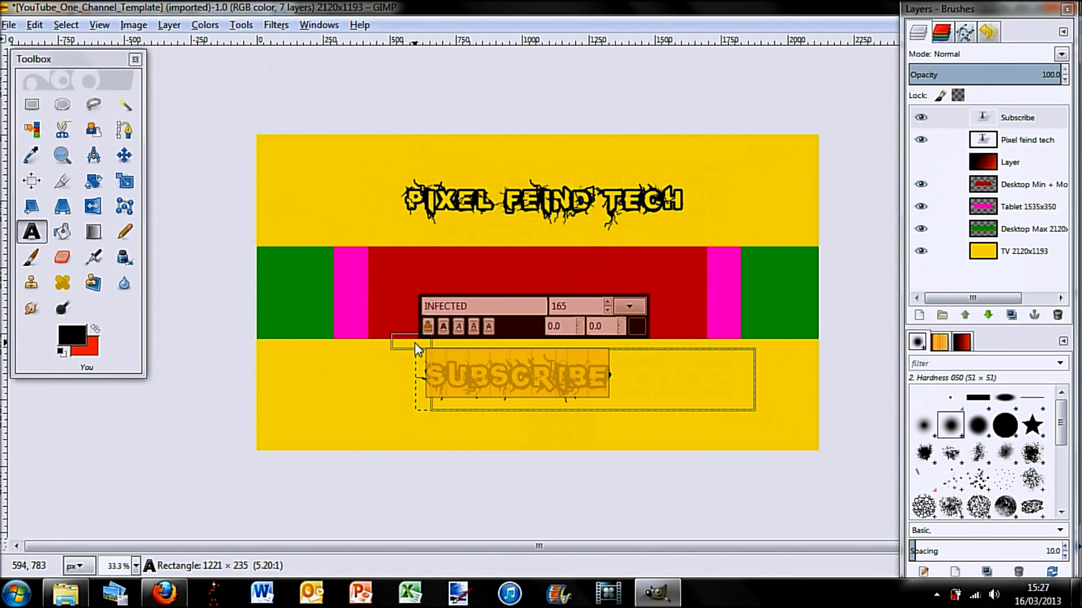
click(340, 391)
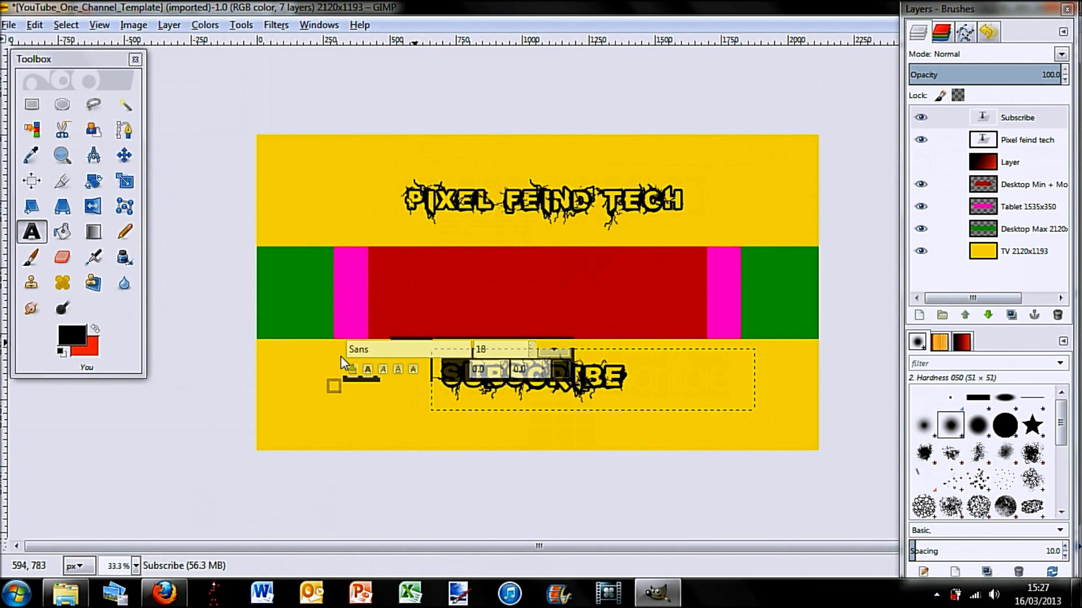
click(31, 231)
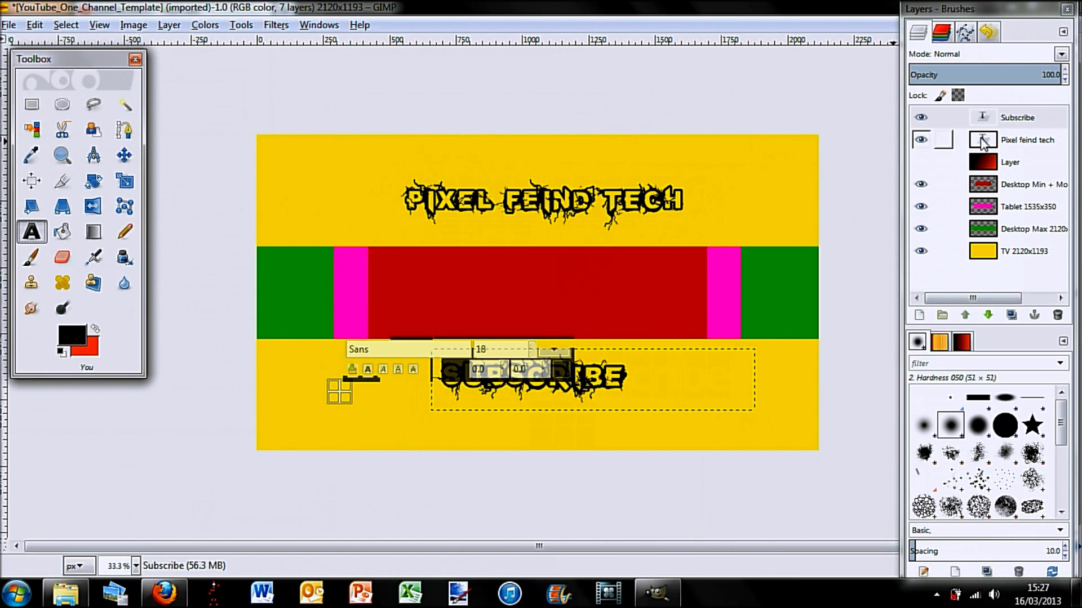
click(920, 162)
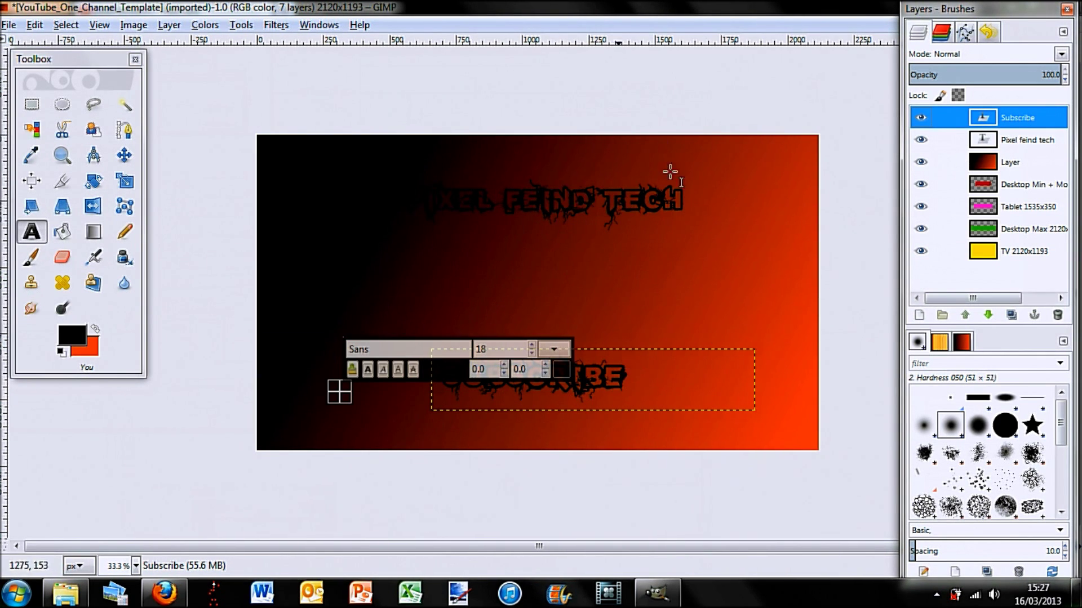
click(303, 180)
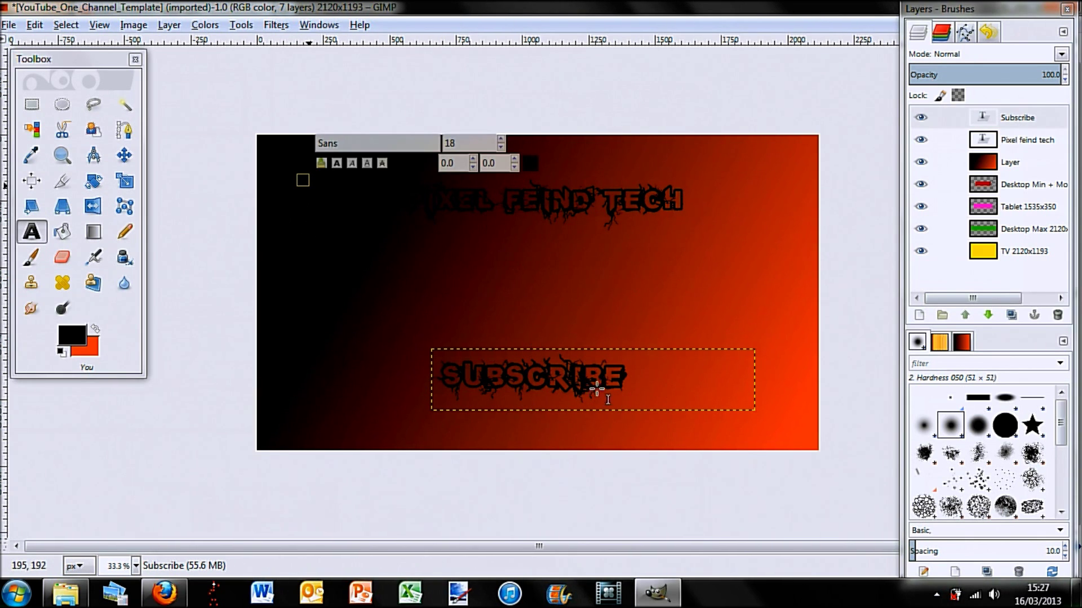
click(920, 162)
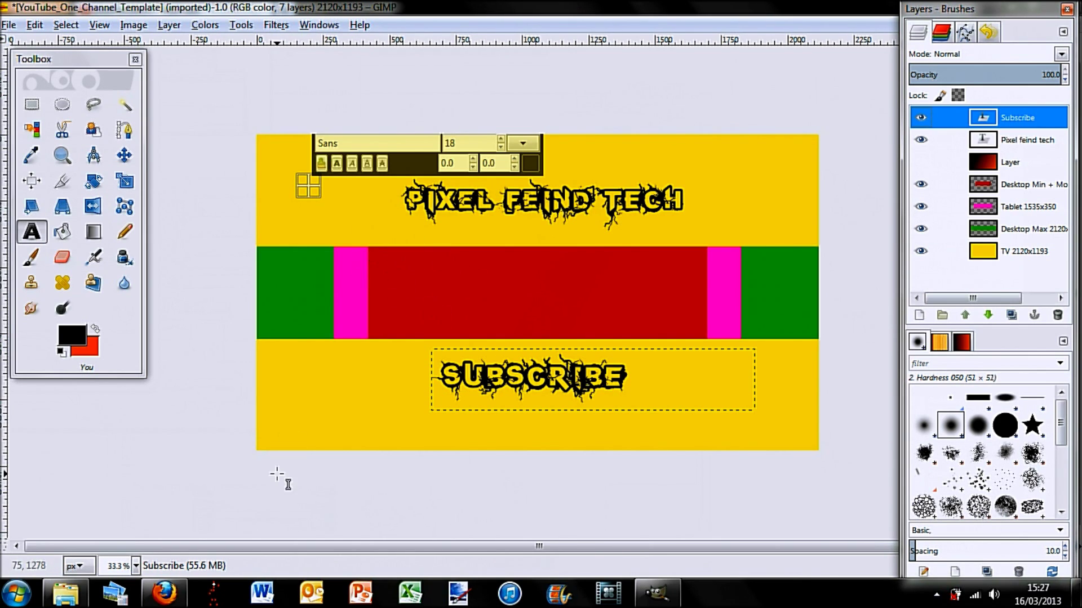
click(163, 593)
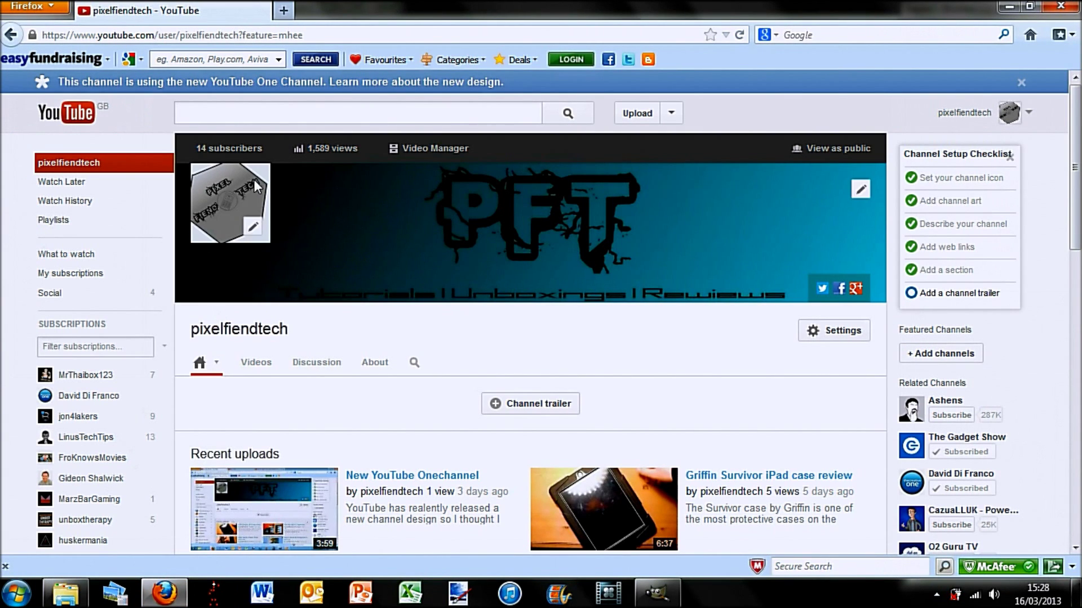
mouse_move(263, 218)
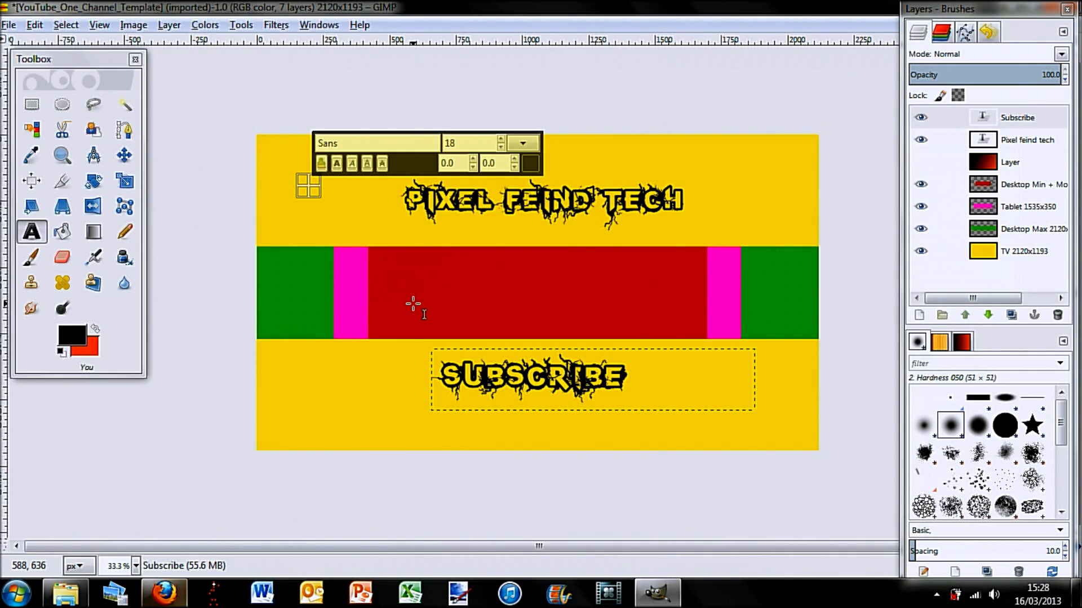
- Type 'pft' in a new text box on the red band and enlarge it to size 223
click(499, 255)
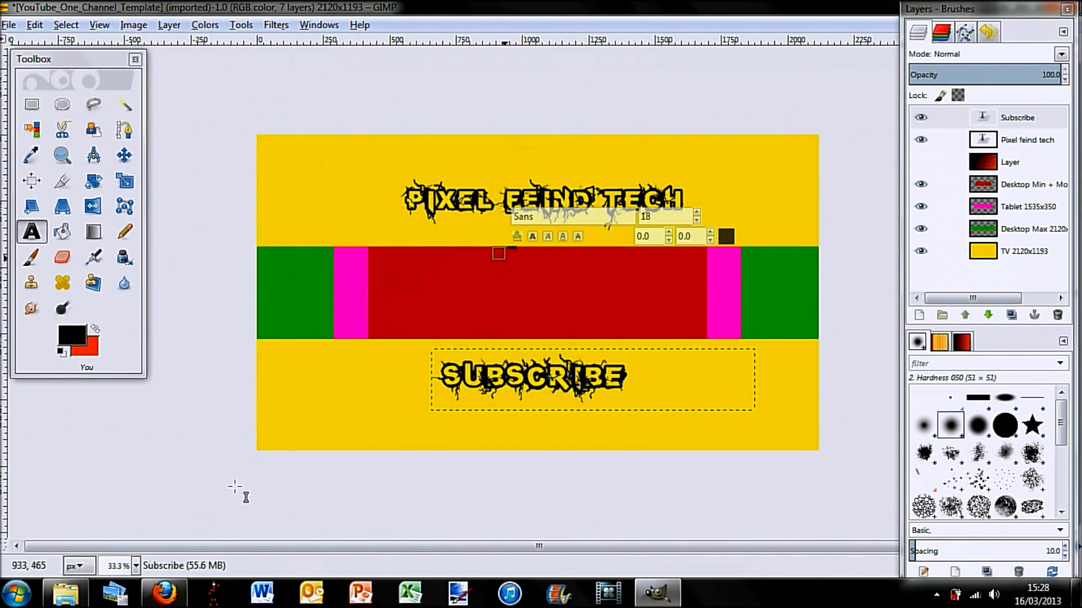
text(pft)
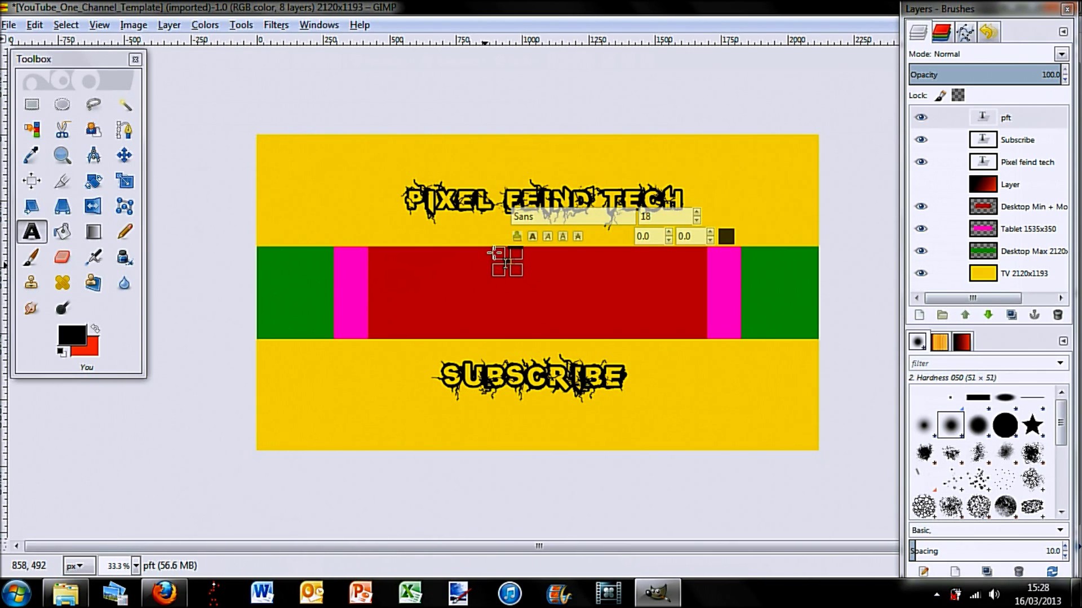
drag(511, 262, 470, 289)
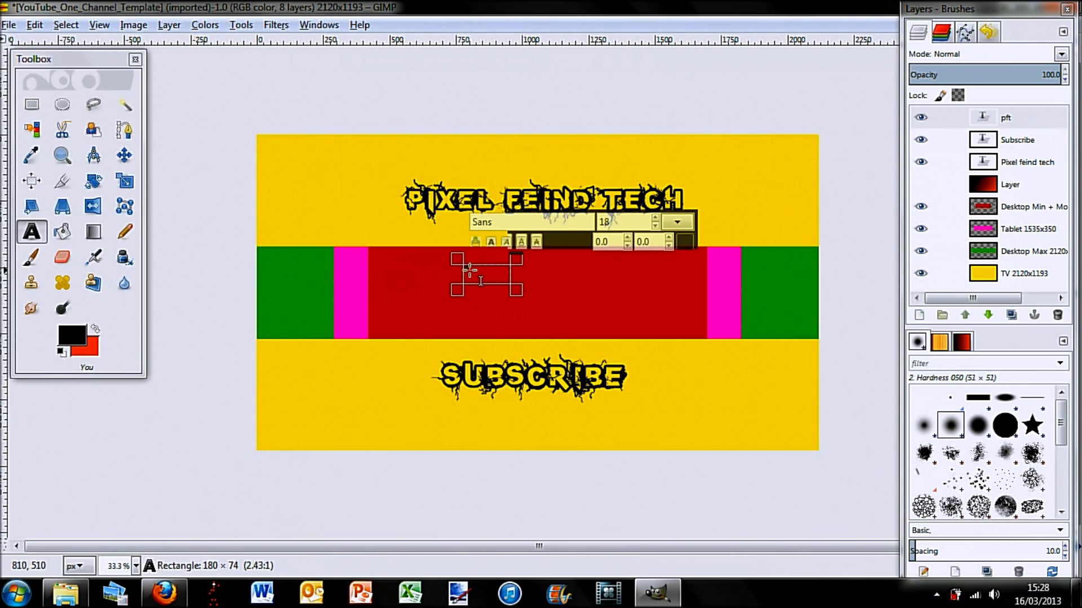
click(654, 217)
drag(655, 217, 655, 217)
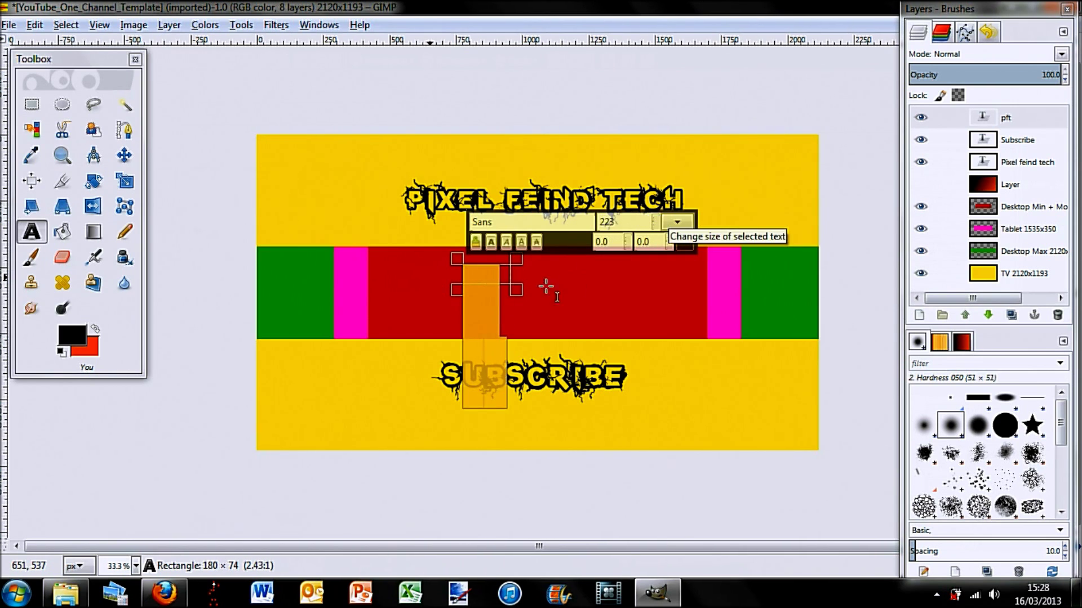
- Set the PFT text to the INFECTED font and resize its box to fit
click(550, 228)
key(BackSpace)
key(BackSpace)
key(BackSpace)
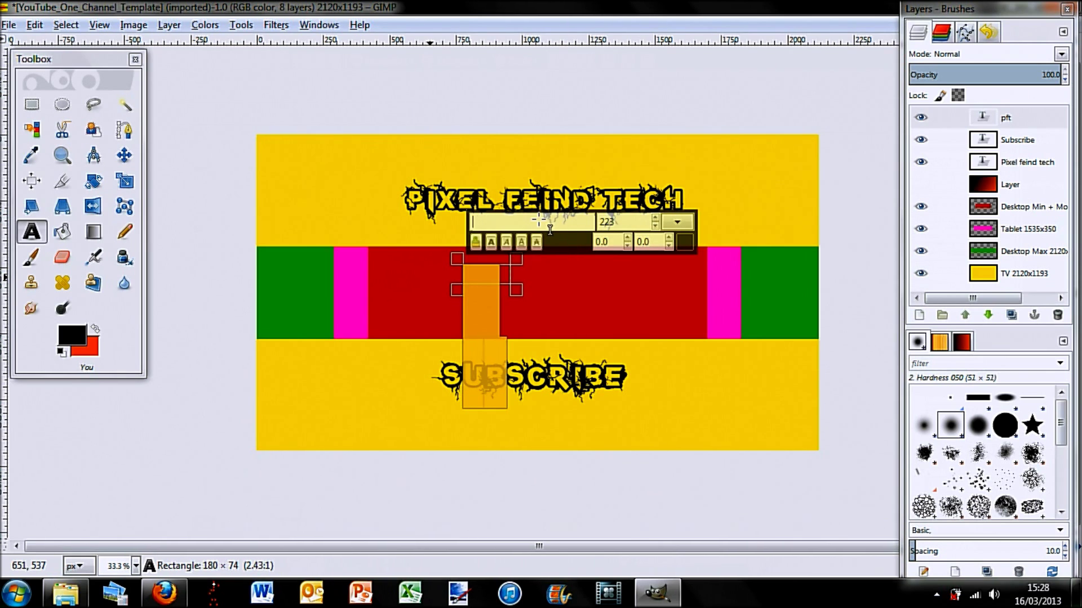
text(In)
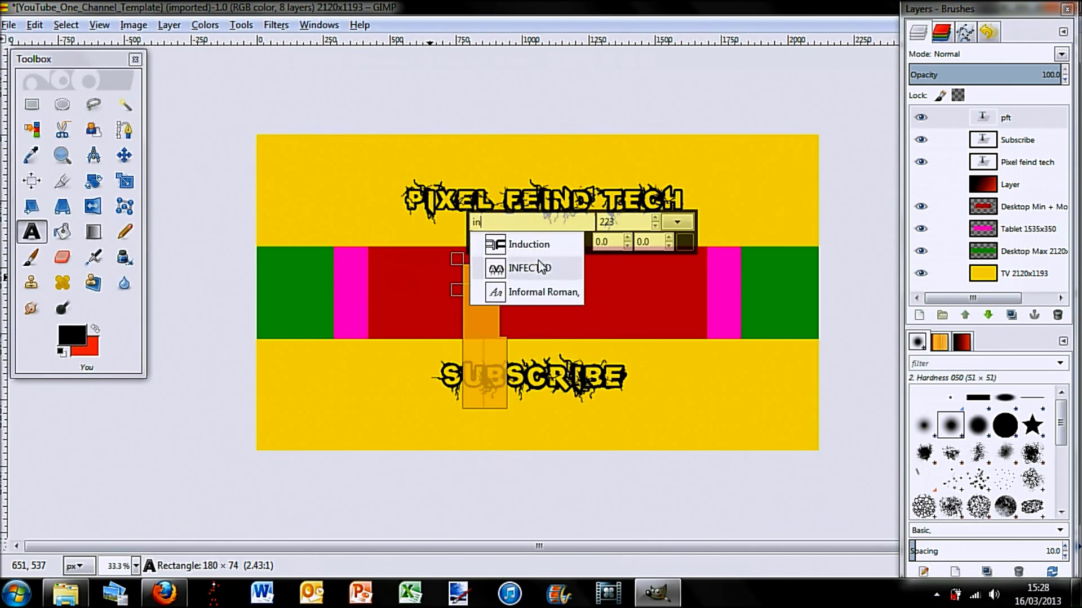
click(521, 263)
drag(514, 290, 643, 332)
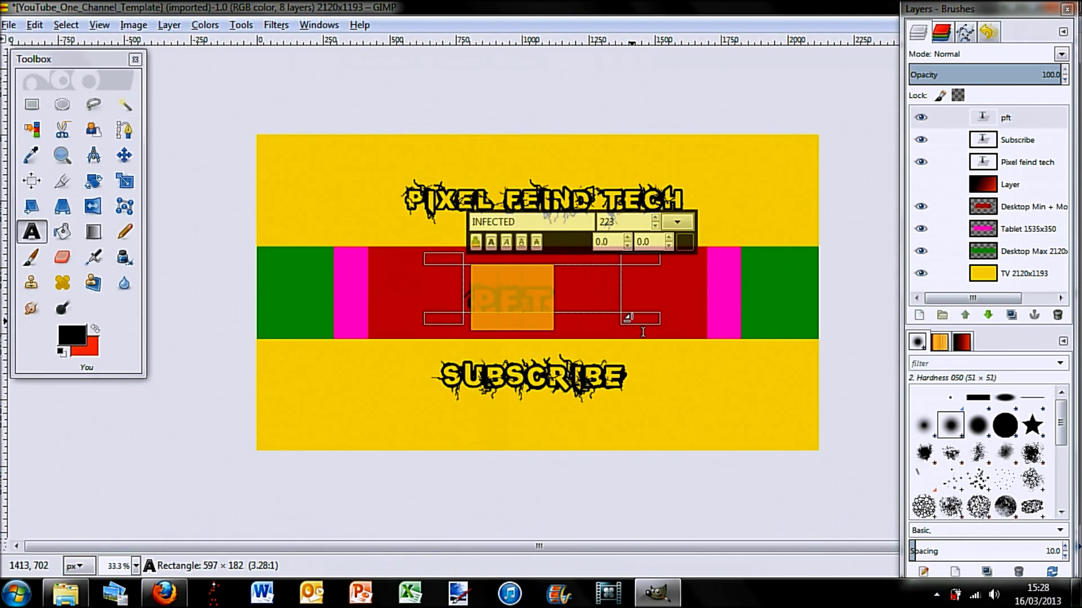
drag(643, 332, 644, 346)
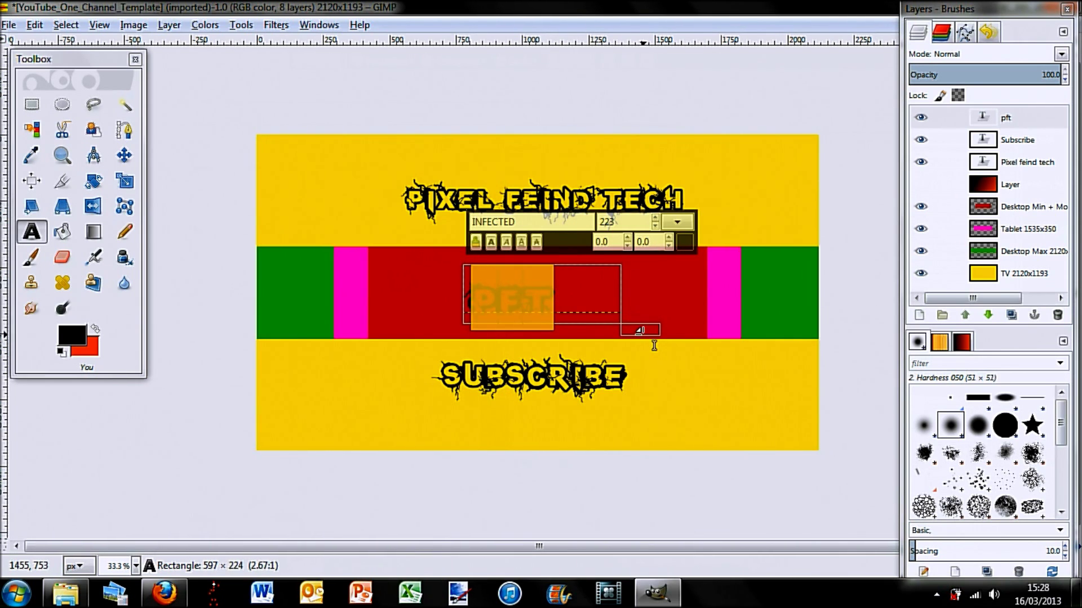
drag(436, 264, 473, 242)
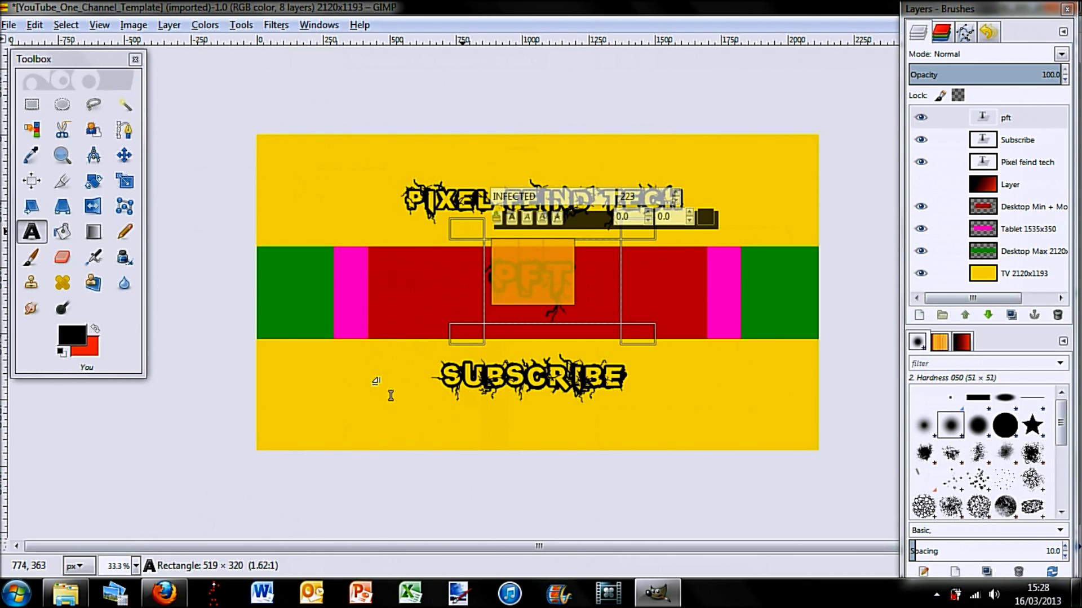
click(624, 298)
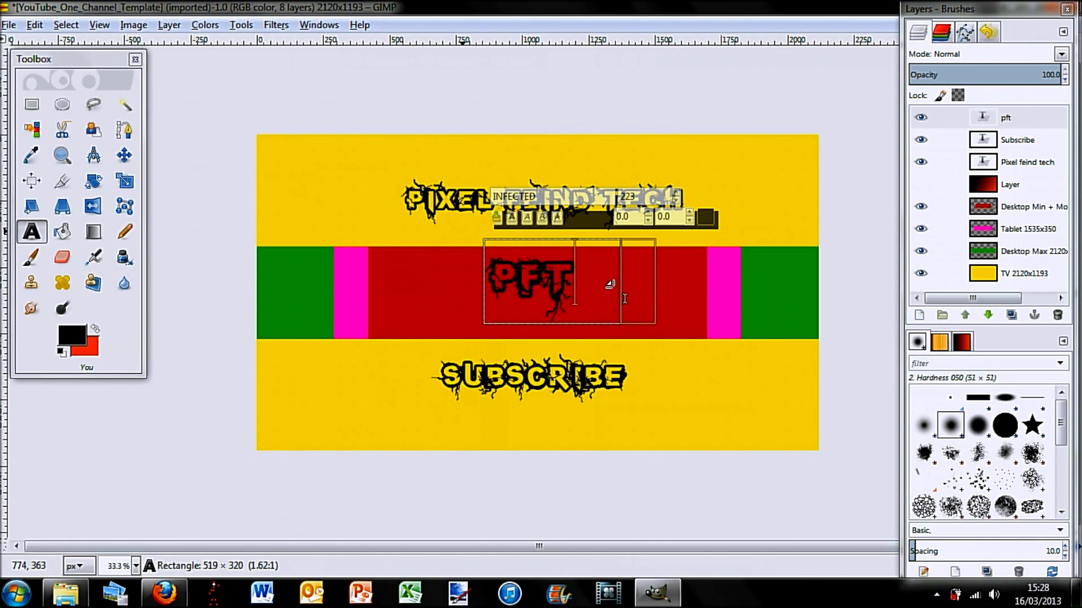
click(433, 332)
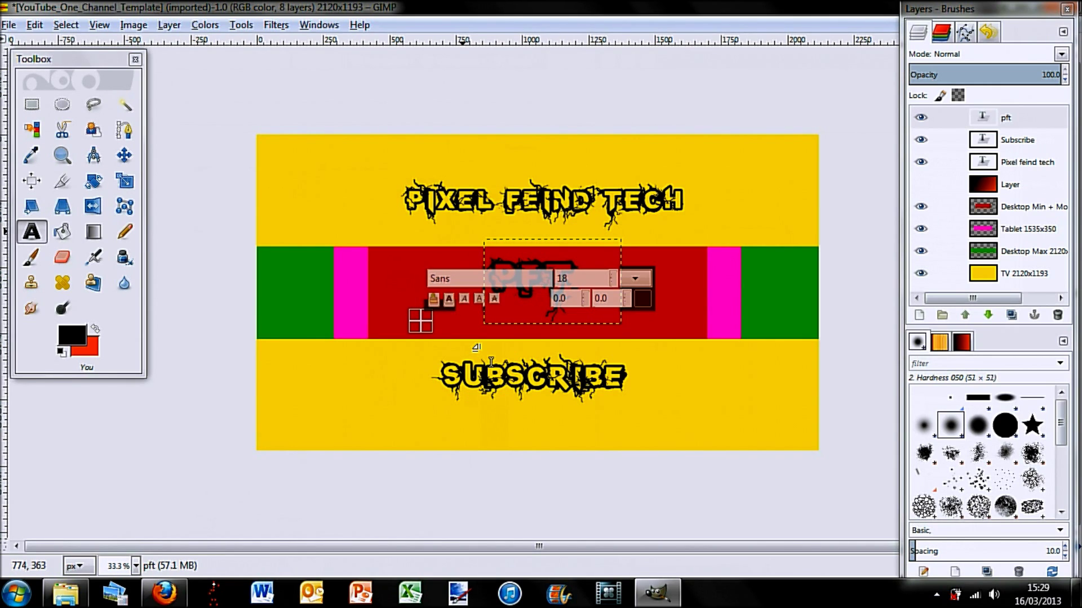
- Type 'MW3 | BO2 | Halo' in the text box beneath PFT and select it
text(MW)
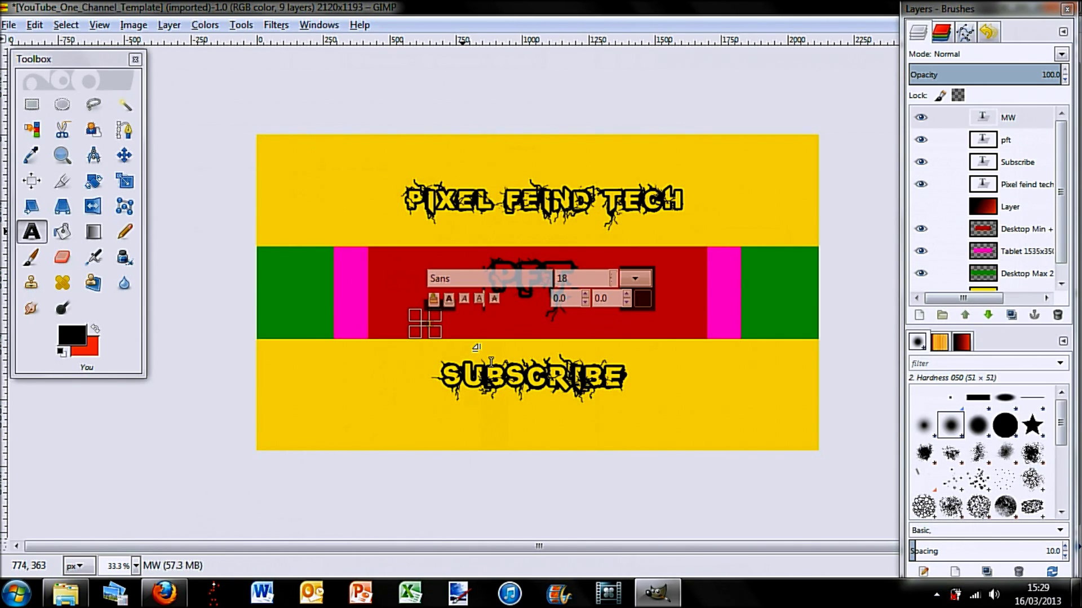
text(3)
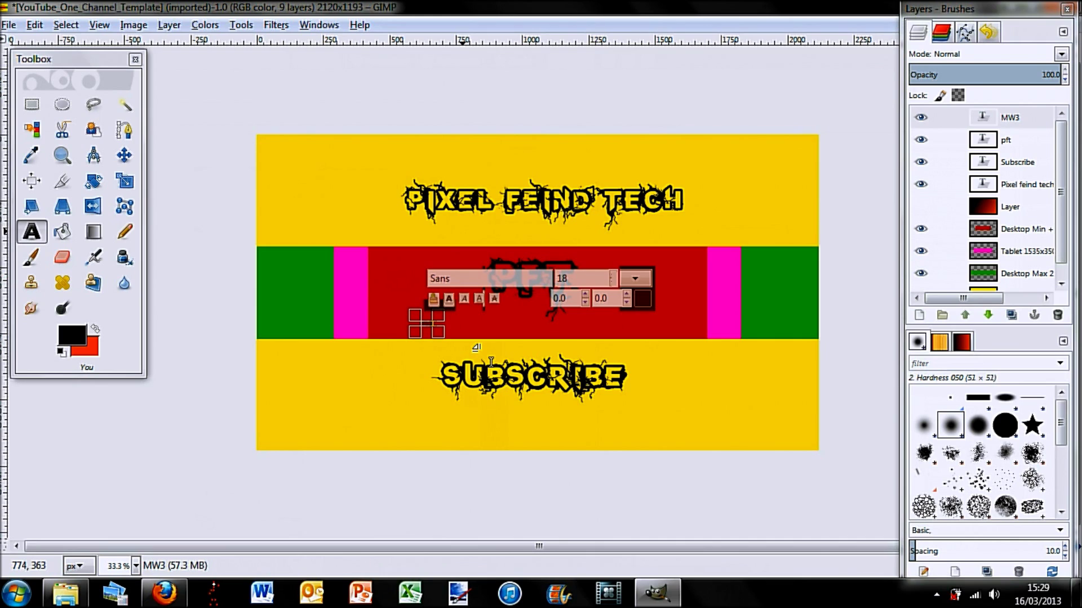
text(|)
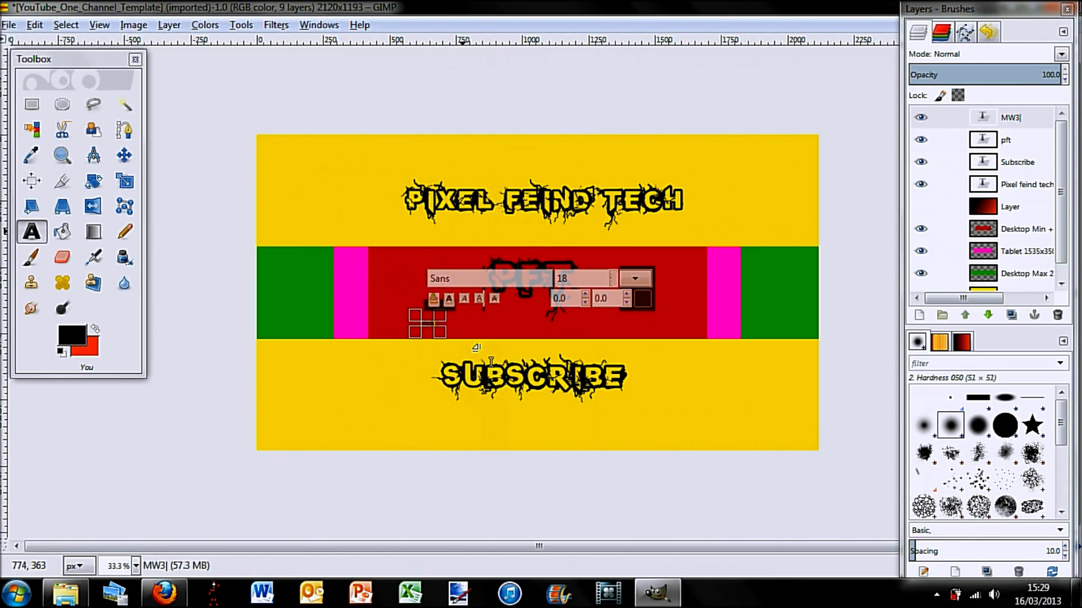
text(|)
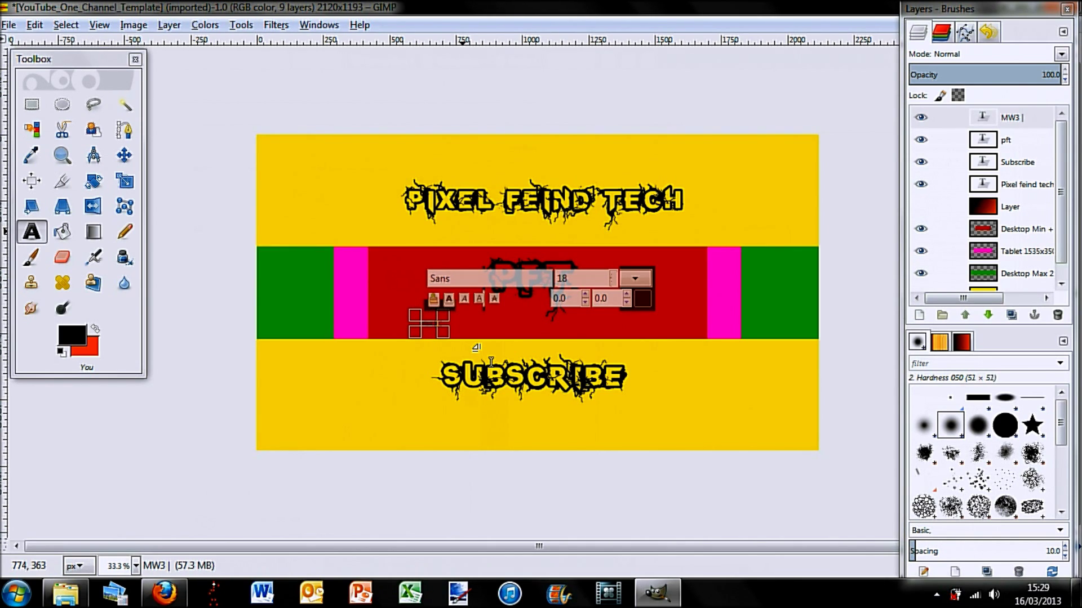
text( BO)
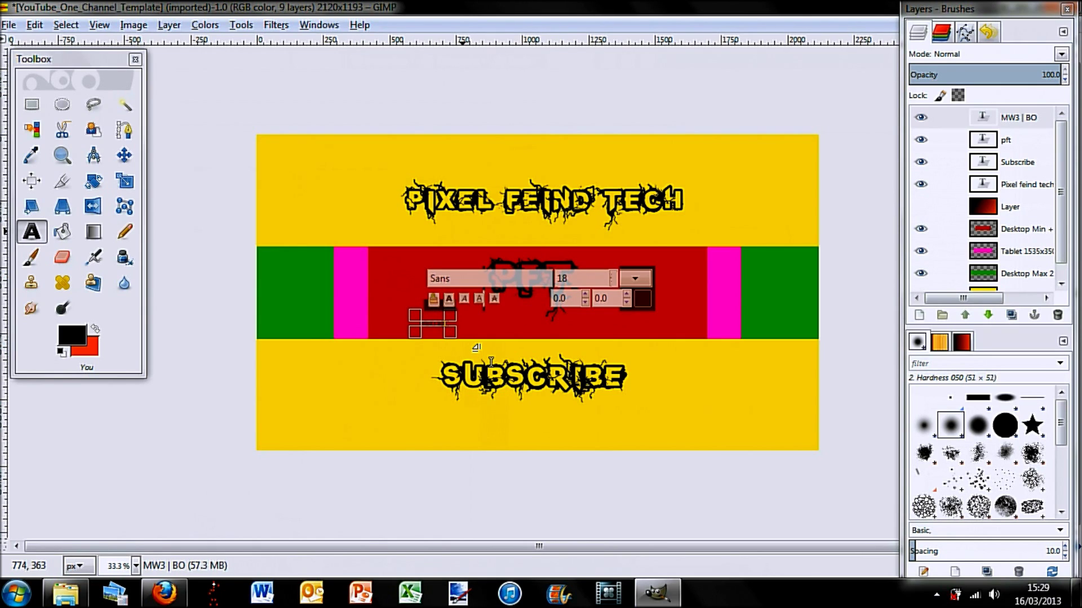
text(2)
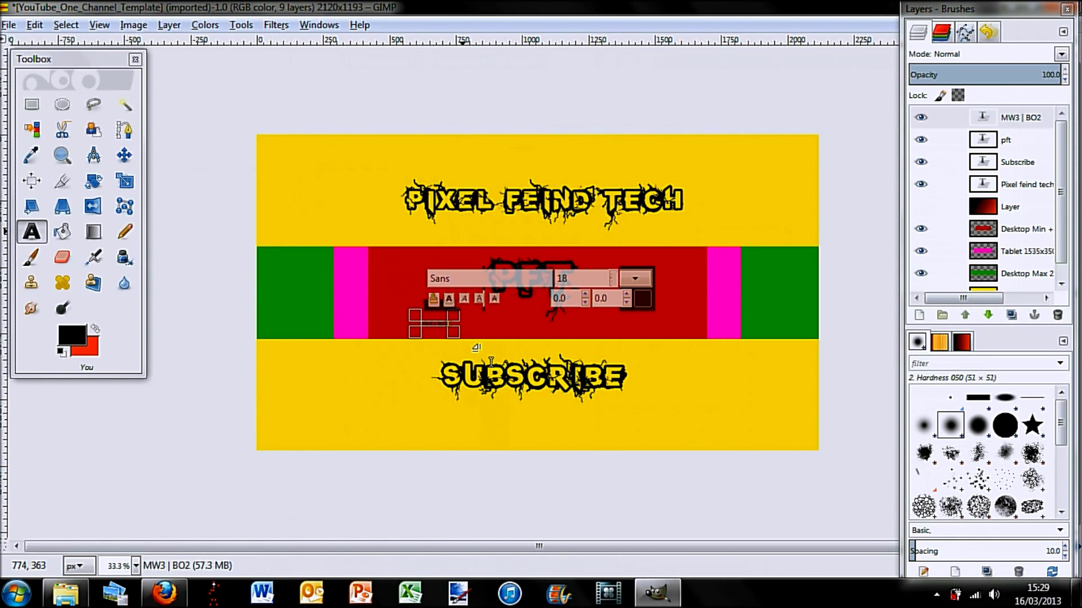
text( |)
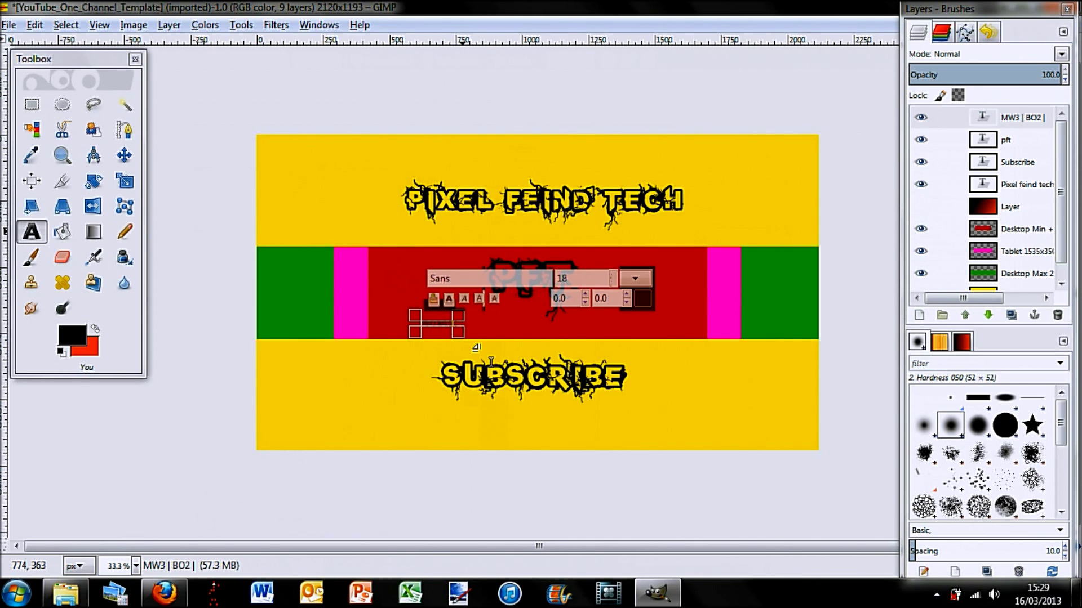
text( Halo)
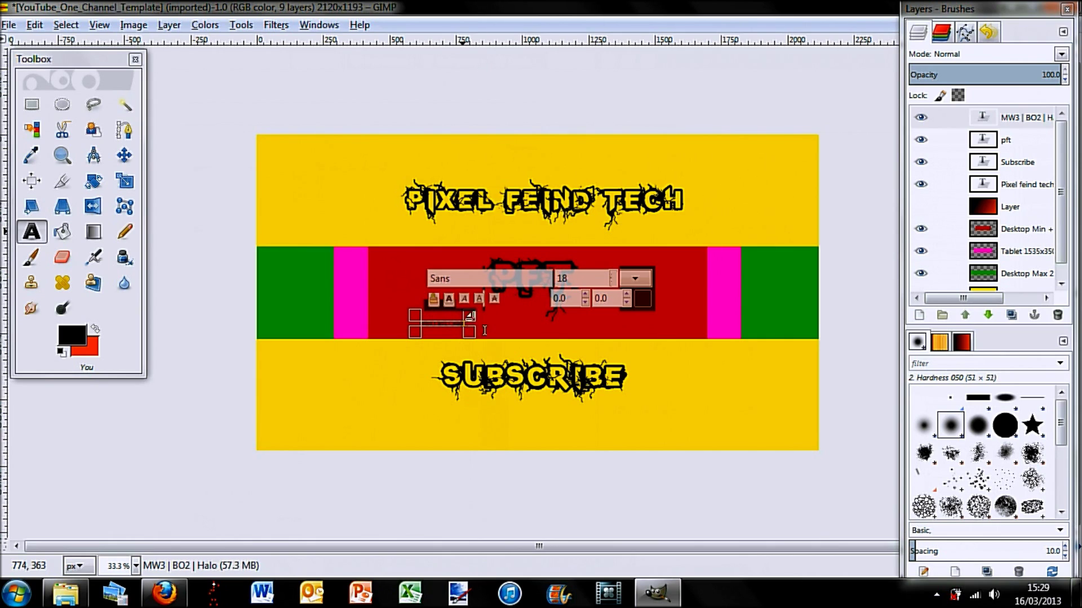
drag(468, 331, 401, 316)
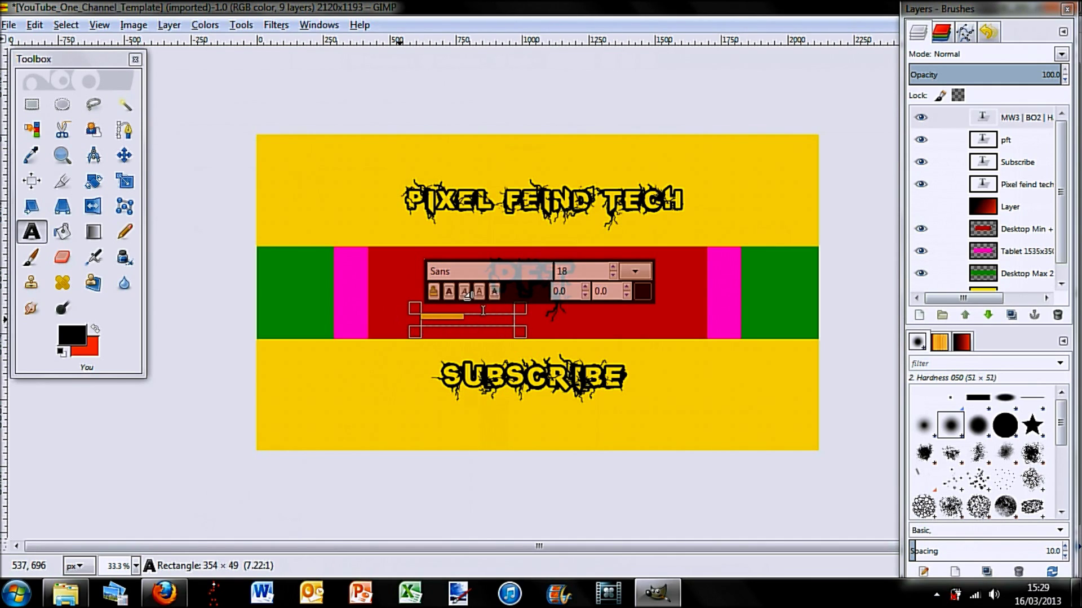
- Set the MW3 | BO2 | Halo text to size 63 and widen its box across the red band
click(613, 275)
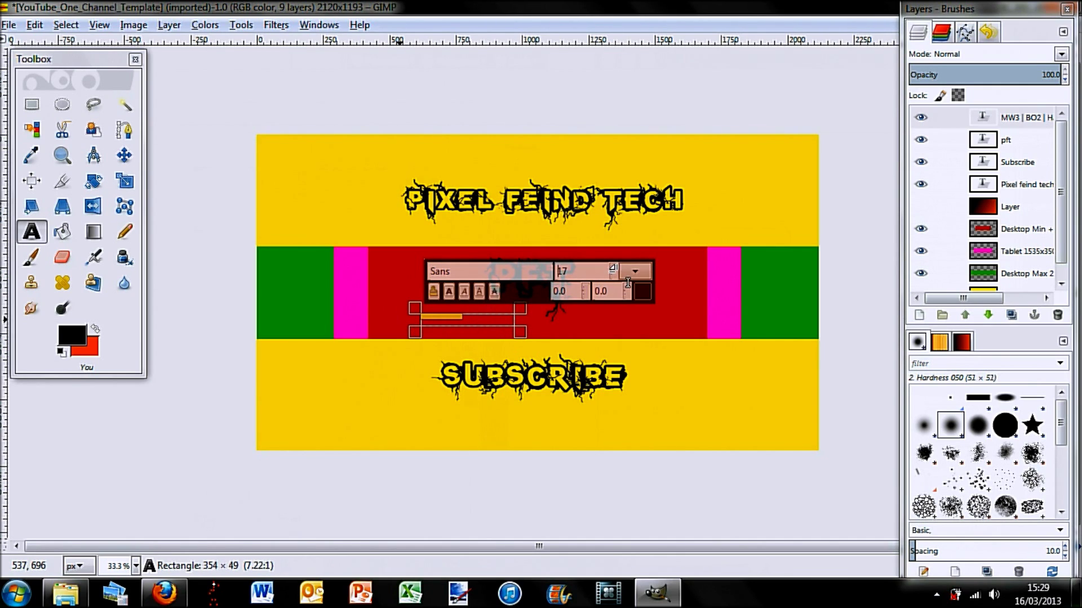
scroll(627, 283, down, 7)
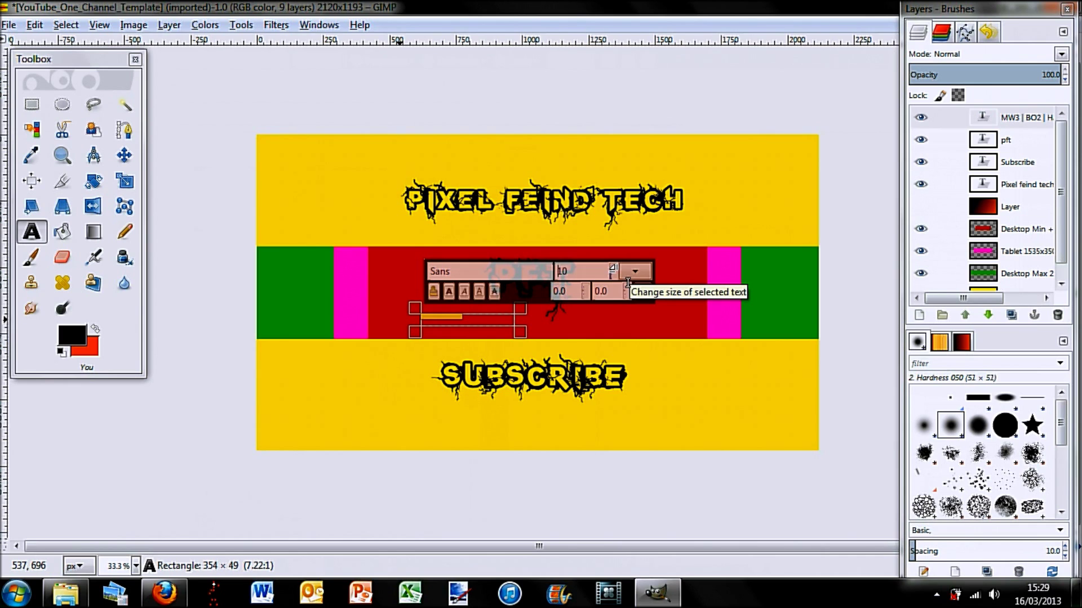
scroll(627, 281, up, 4)
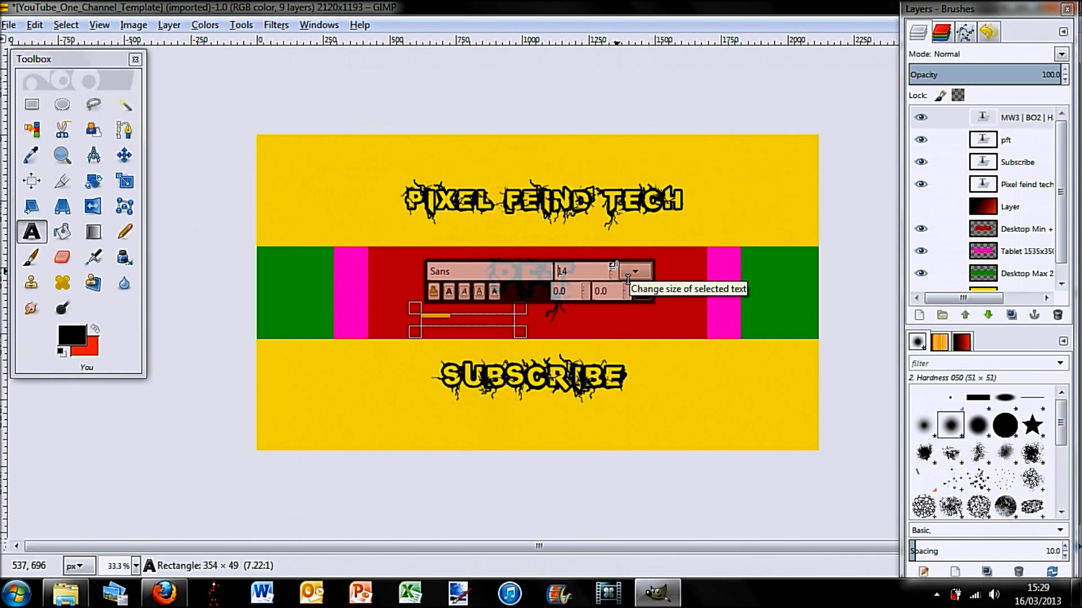
scroll(628, 280, up, 20)
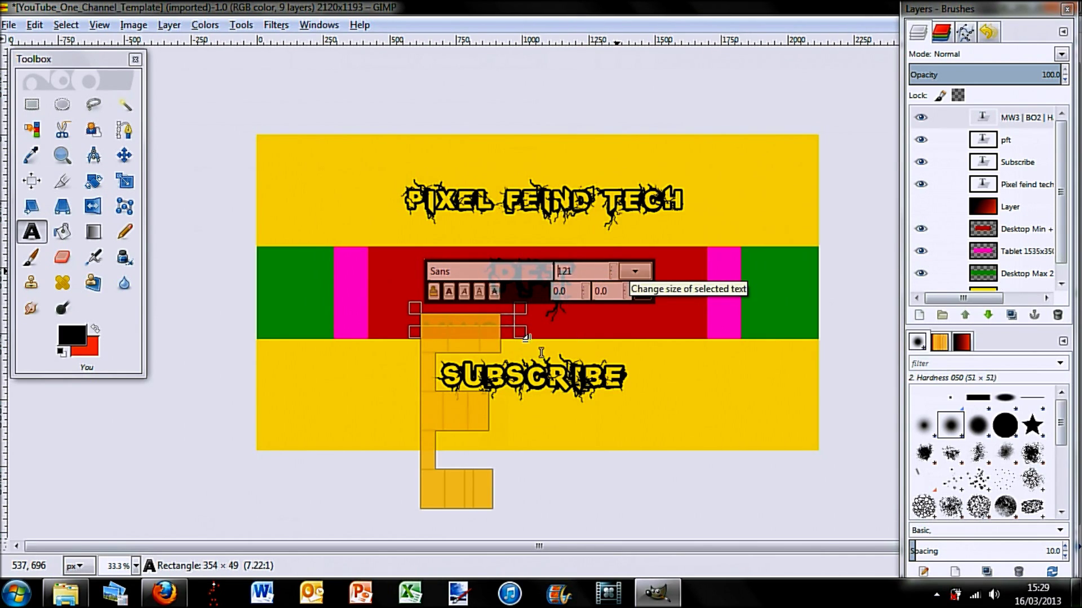
drag(541, 353, 714, 357)
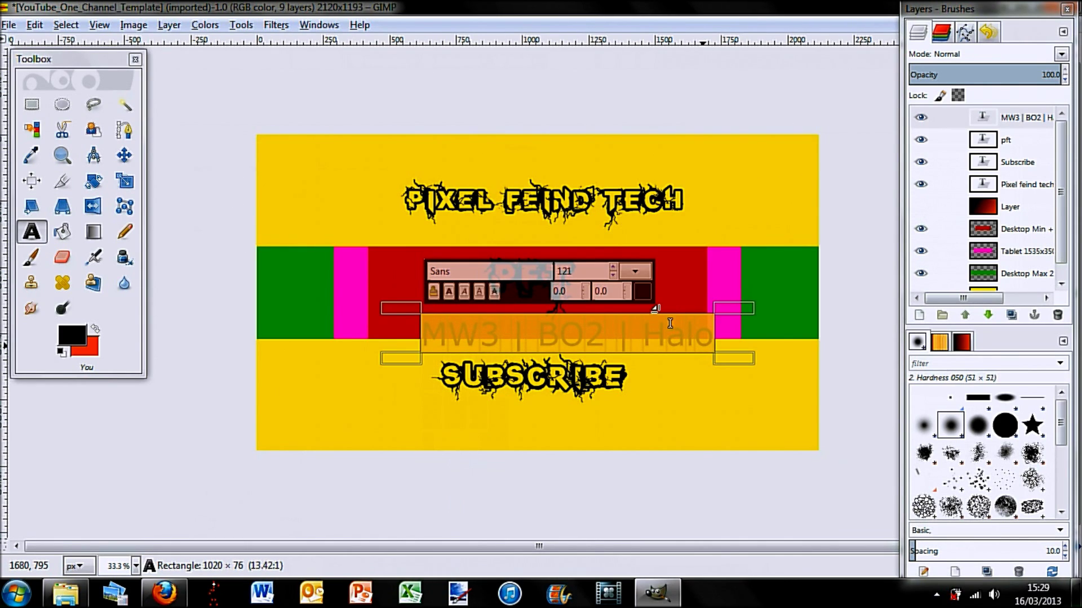
scroll(612, 275, down, 5)
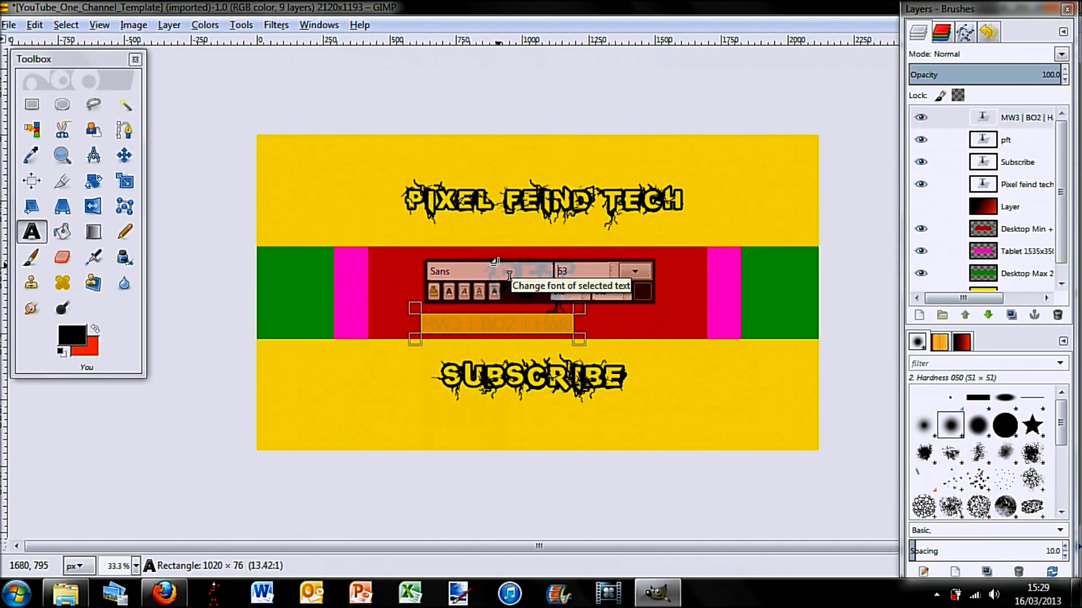
- Change the MW3 | BO2 | Halo font to MGS2 Menu
key(BackSpace)
key(BackSpace)
key(BackSpace)
key(BackSpace)
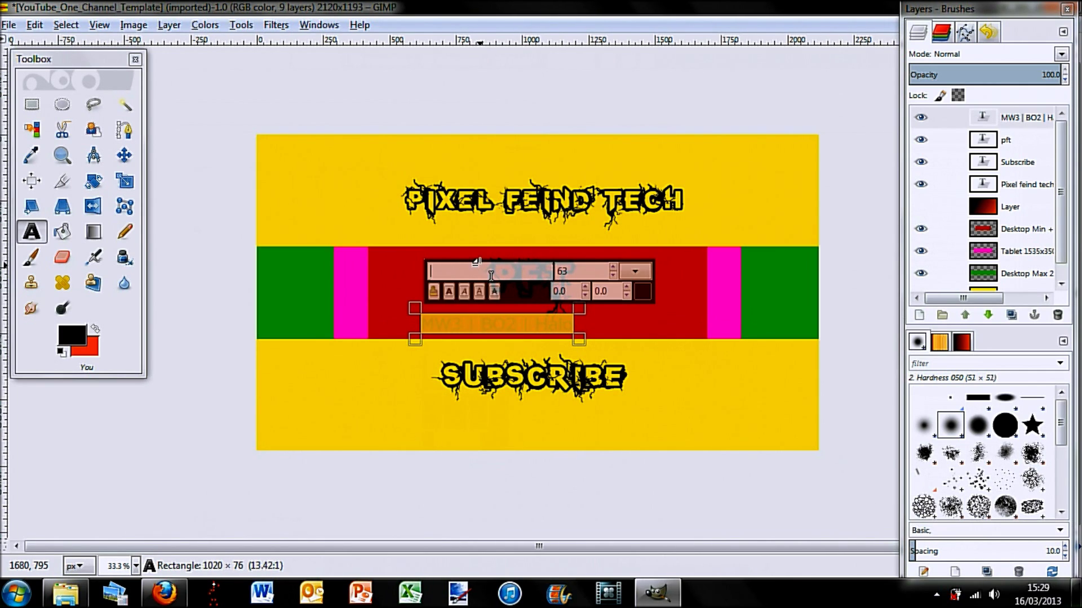
text(m)
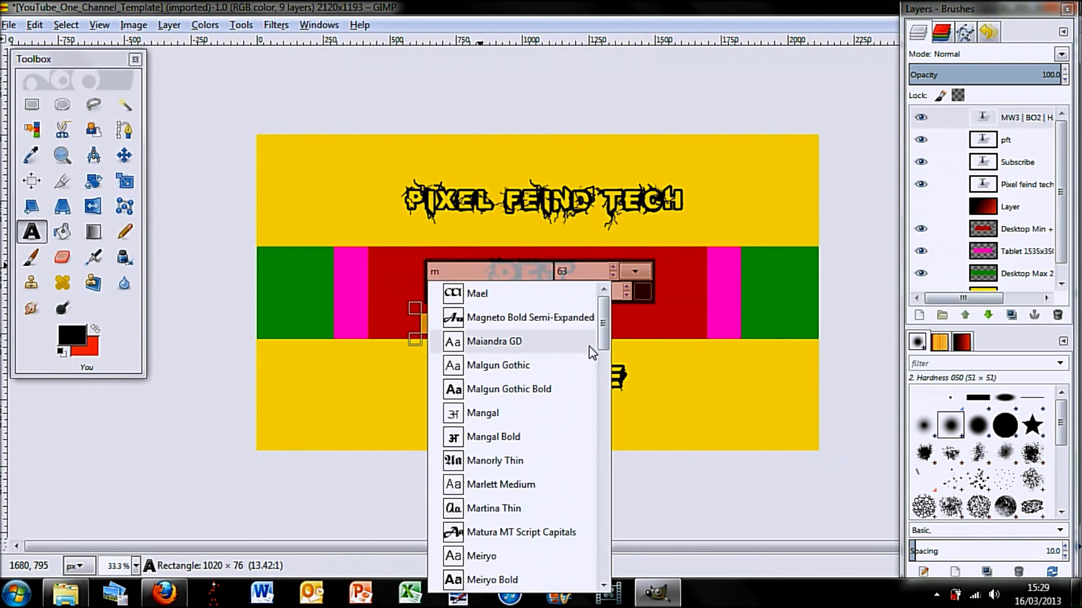
drag(605, 344, 604, 402)
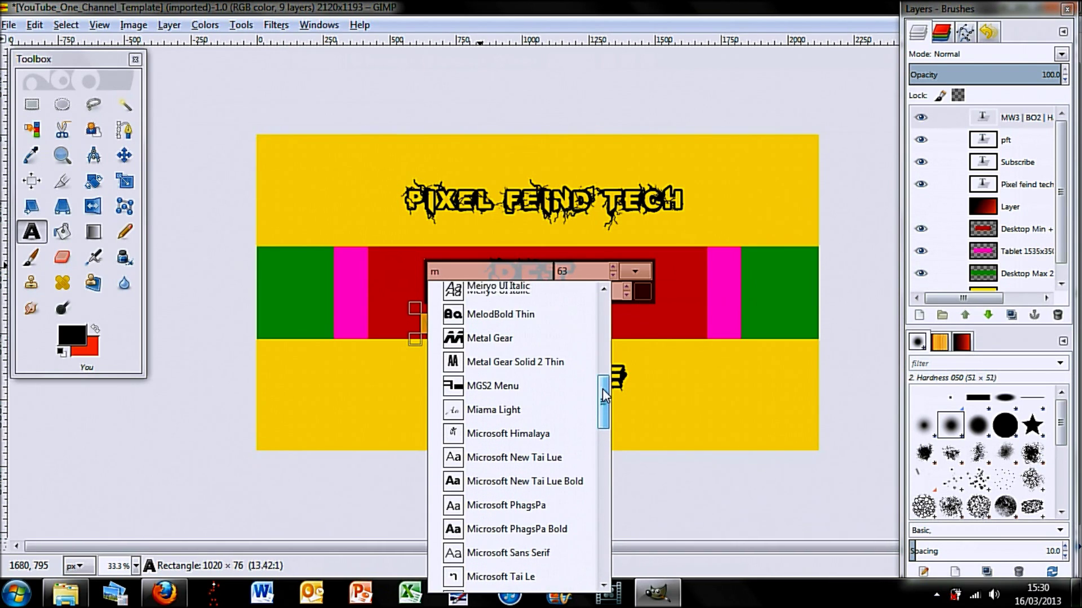
click(502, 386)
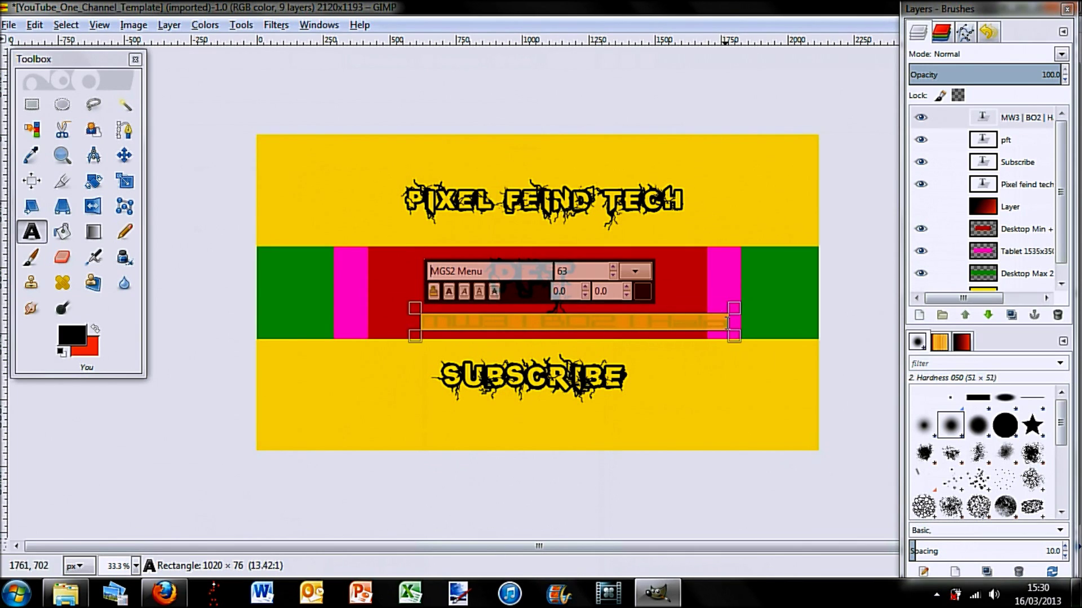
- Shrink the 'MW3 | BO2 | Halo' text to size 58
click(473, 327)
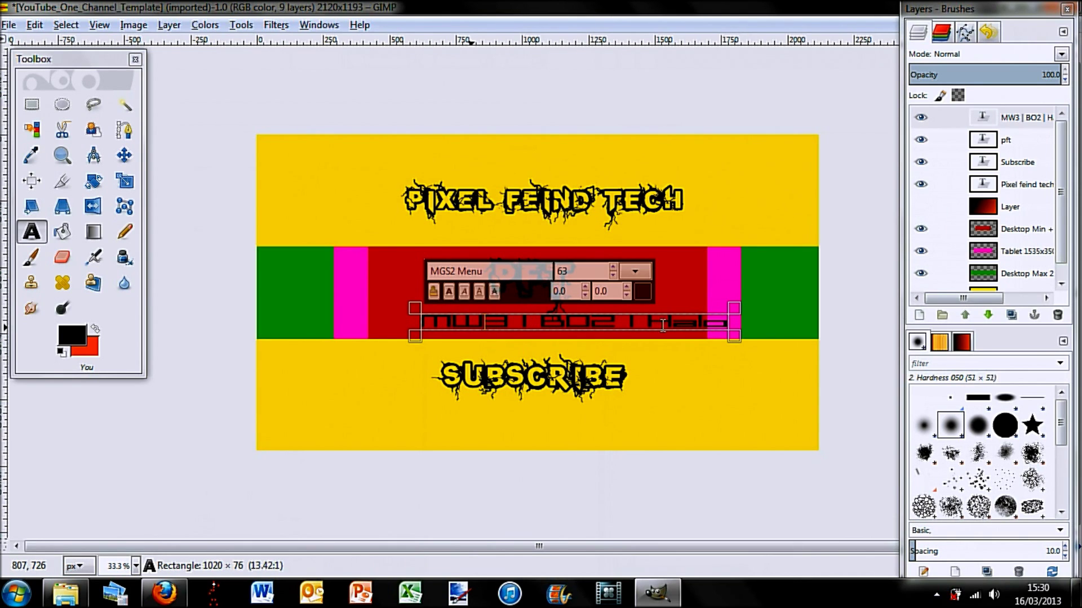
drag(733, 324, 379, 320)
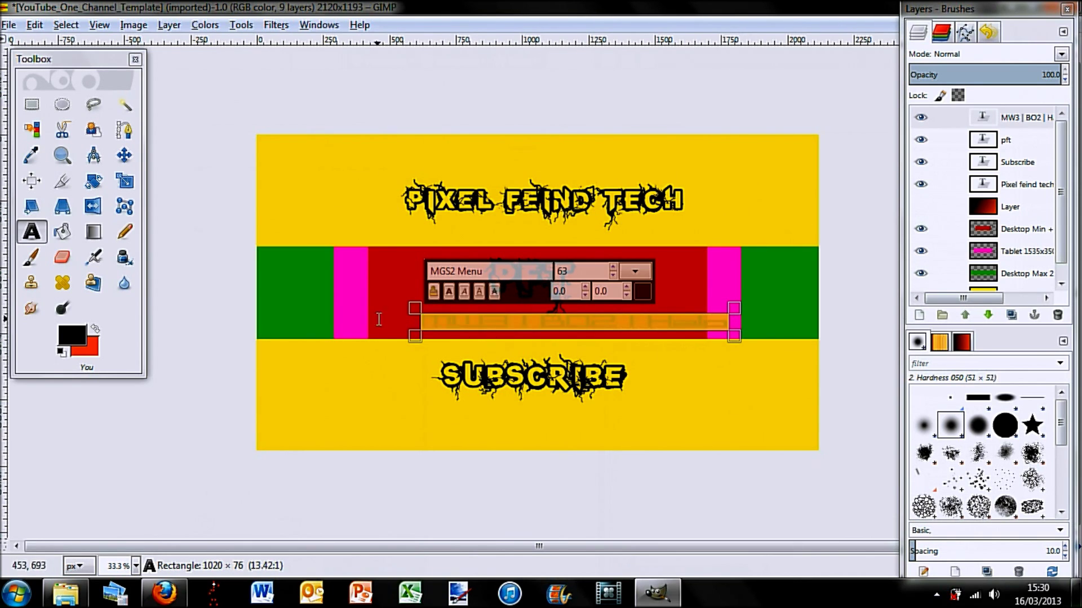
click(614, 276)
click(614, 275)
click(613, 276)
click(614, 276)
click(614, 276)
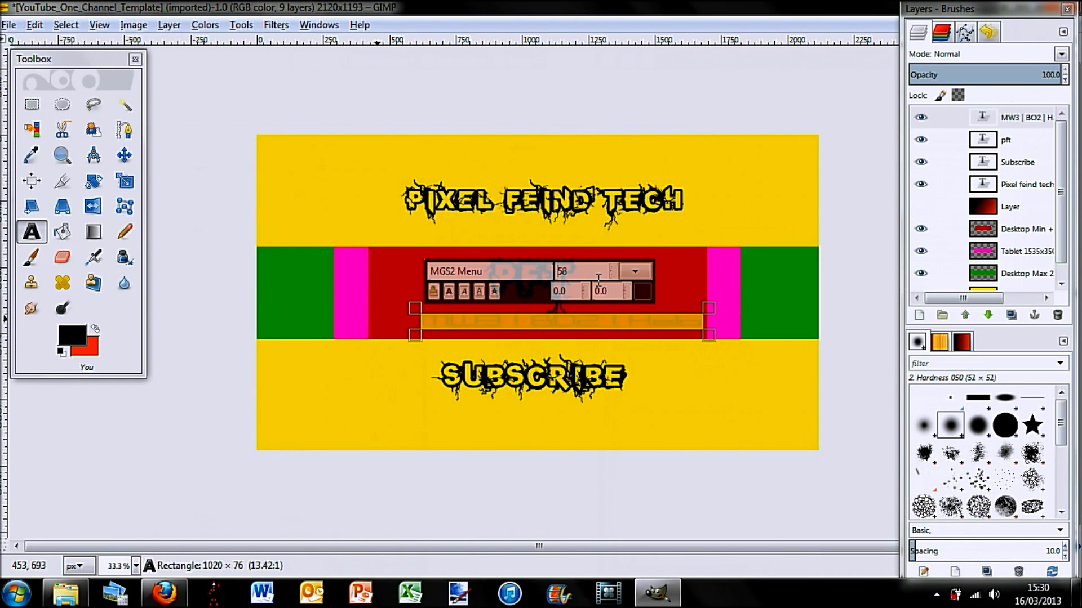
click(530, 320)
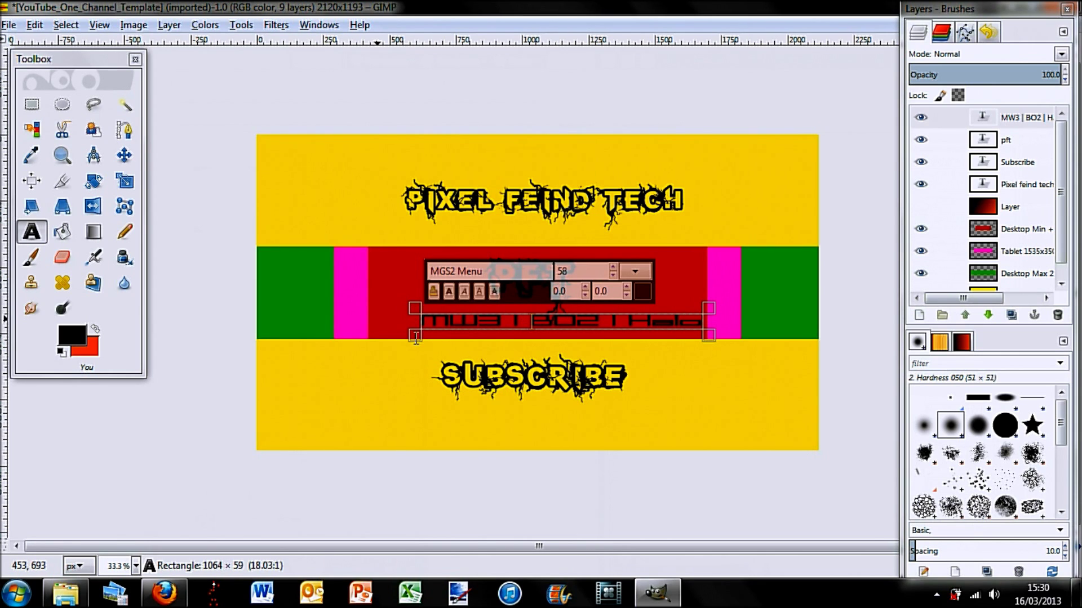
- Trim the 'MW3 | BO2 | Halo' text box to fit the red strip beneath PFT
drag(416, 338, 364, 345)
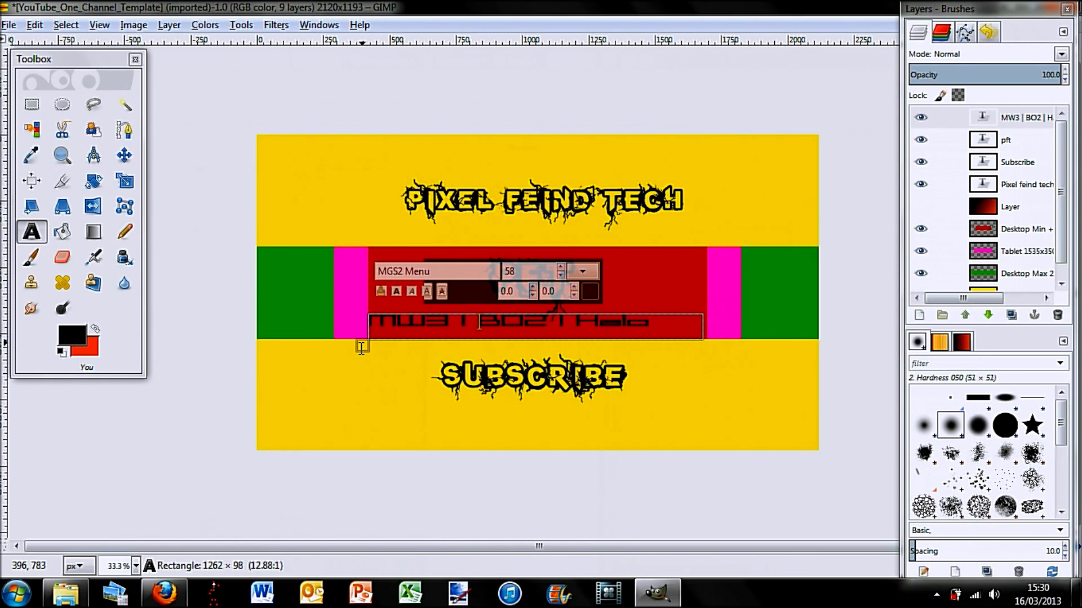
drag(363, 345, 392, 346)
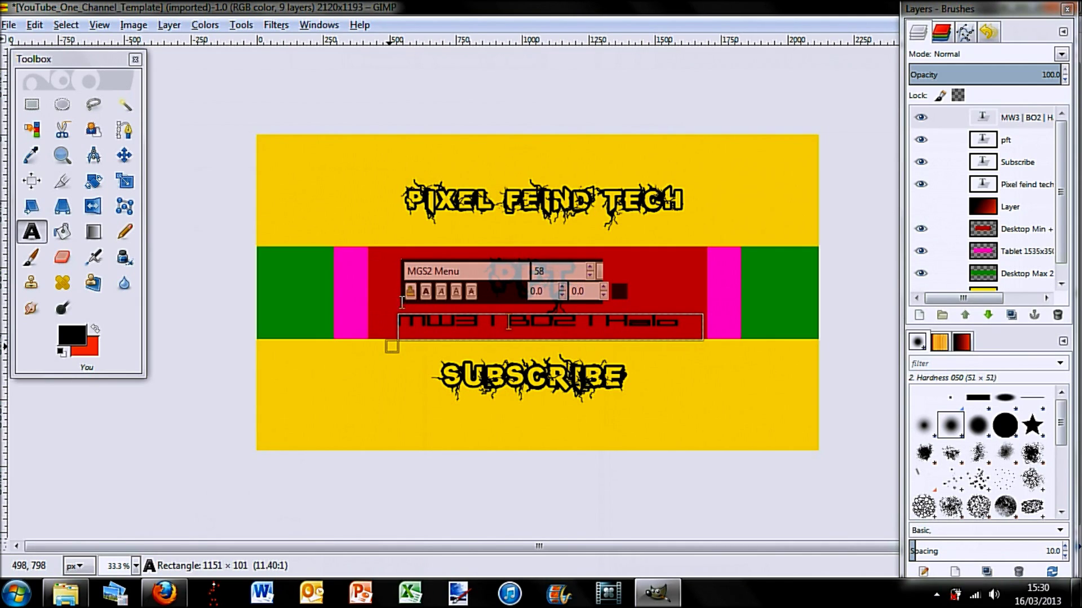
drag(394, 311, 392, 319)
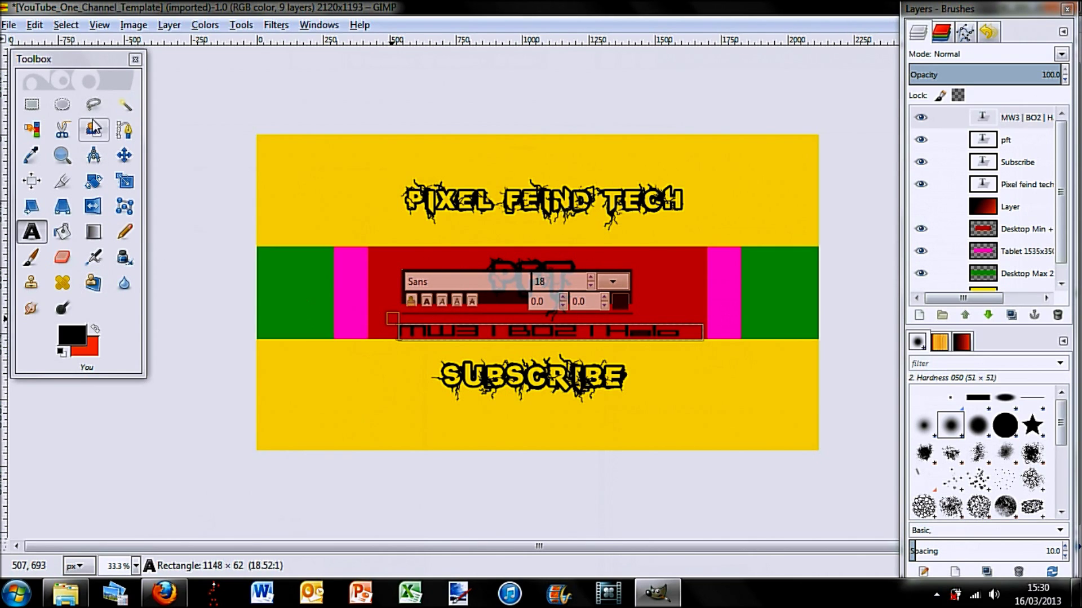
click(32, 104)
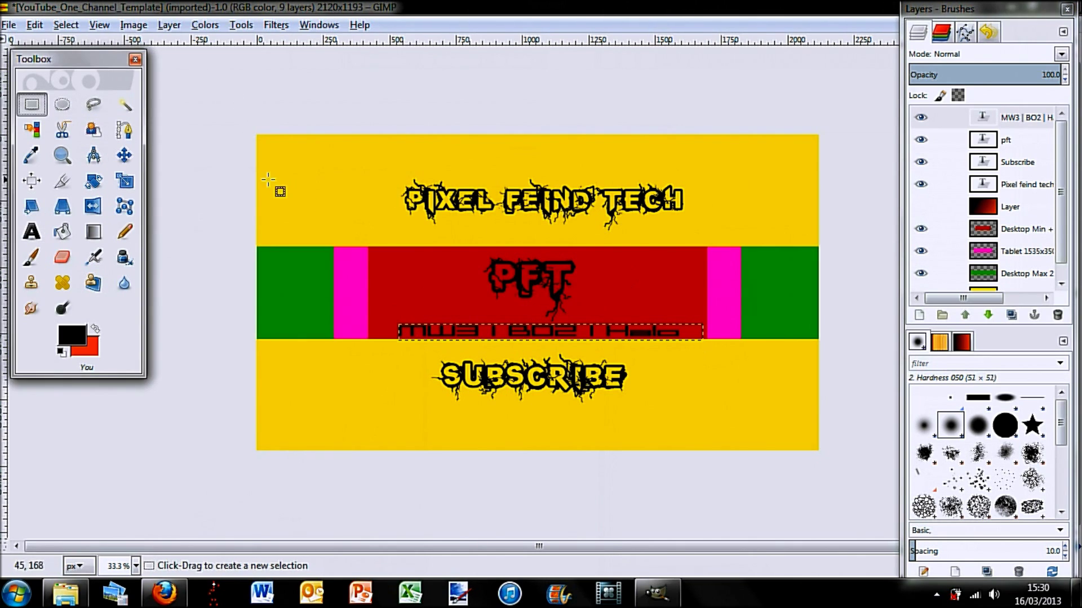